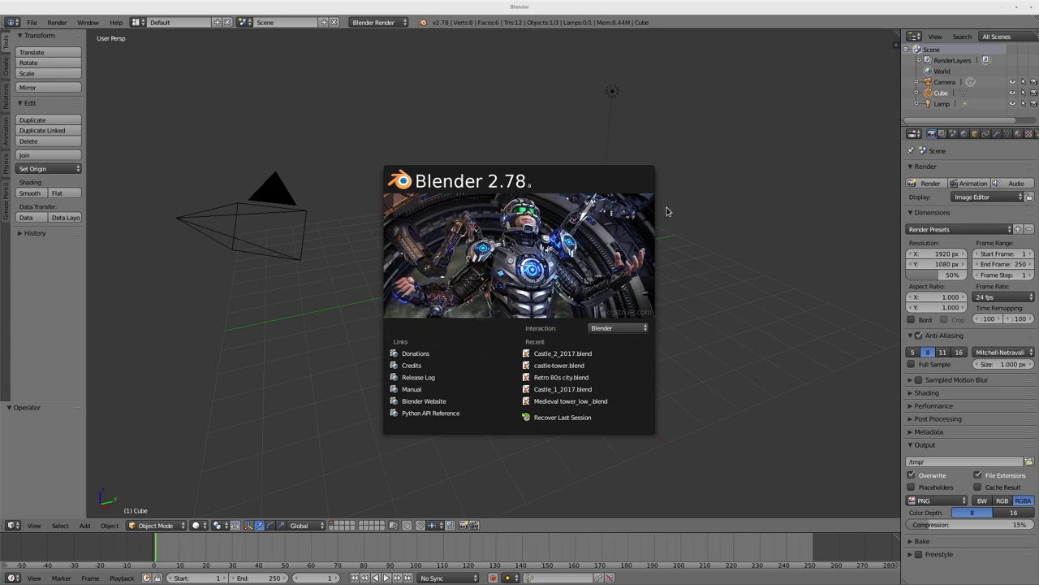
Step: Dismiss the splash screen and switch Blender to the Video Editing workspace
click(639, 229)
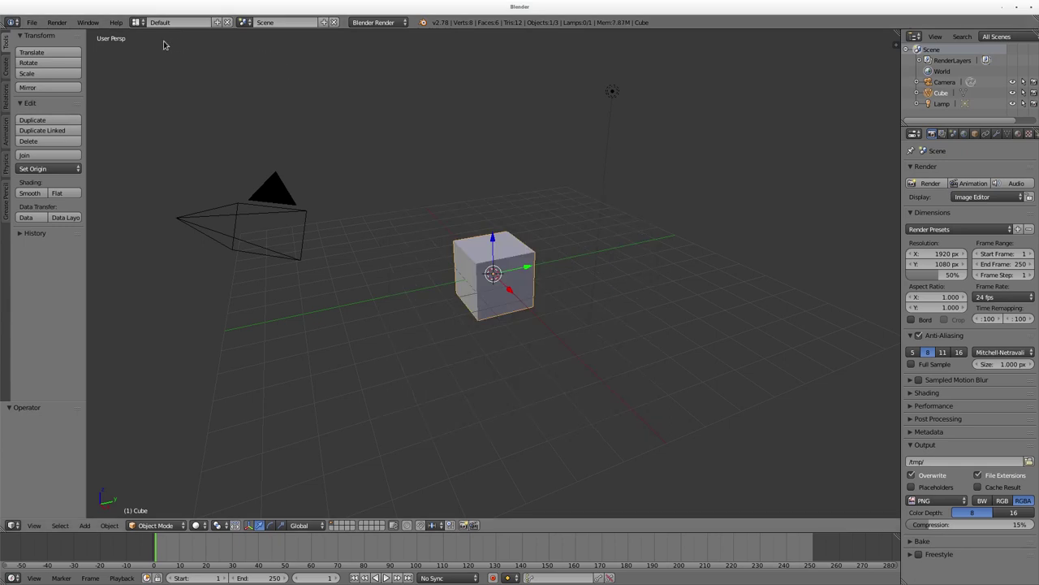
click(138, 22)
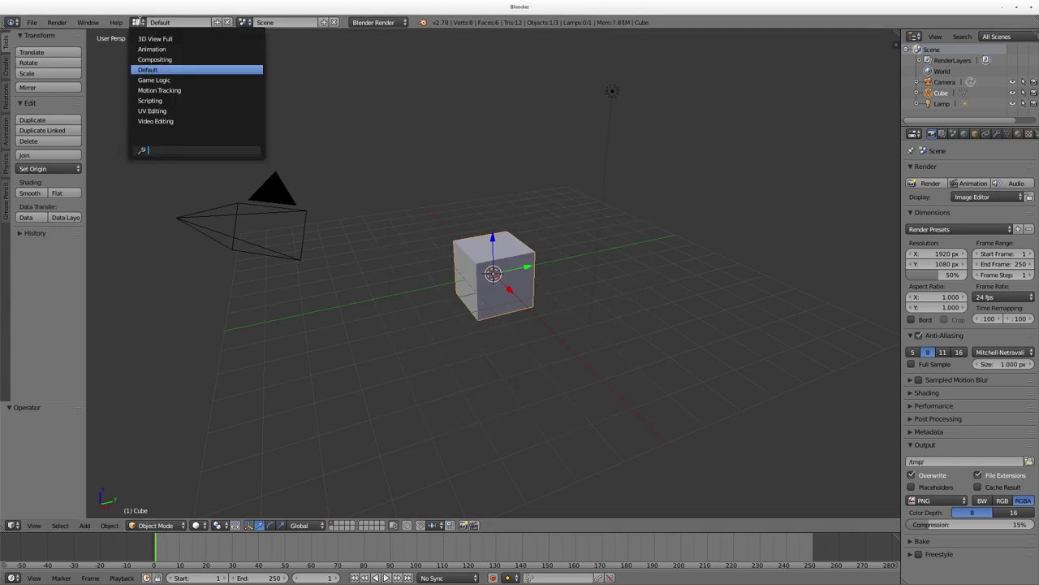
click(162, 122)
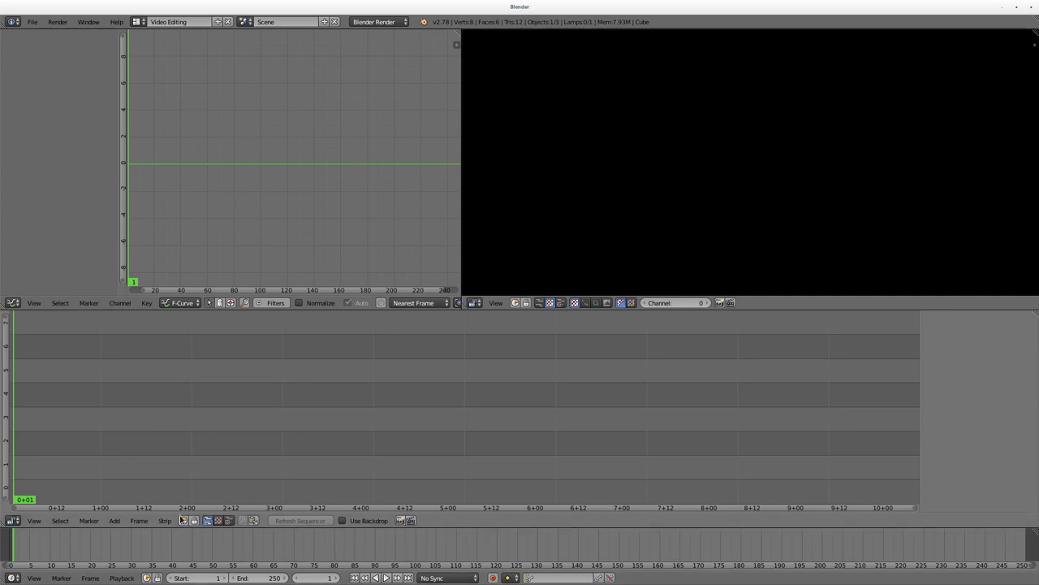
Step: Start adding a movie strip from the recent videos folder, shown as thumbnails
click(113, 522)
click(130, 477)
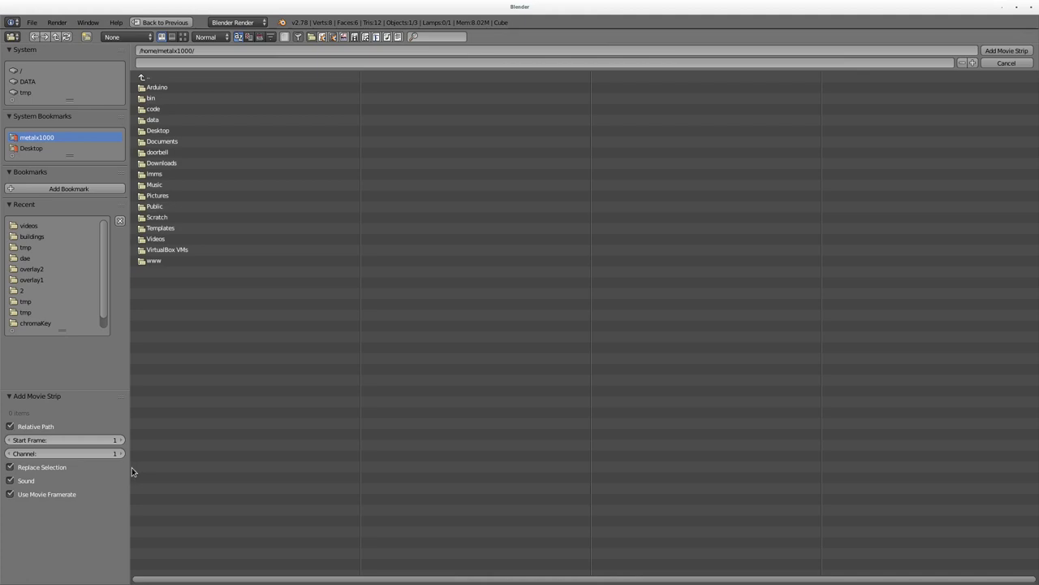
click(36, 226)
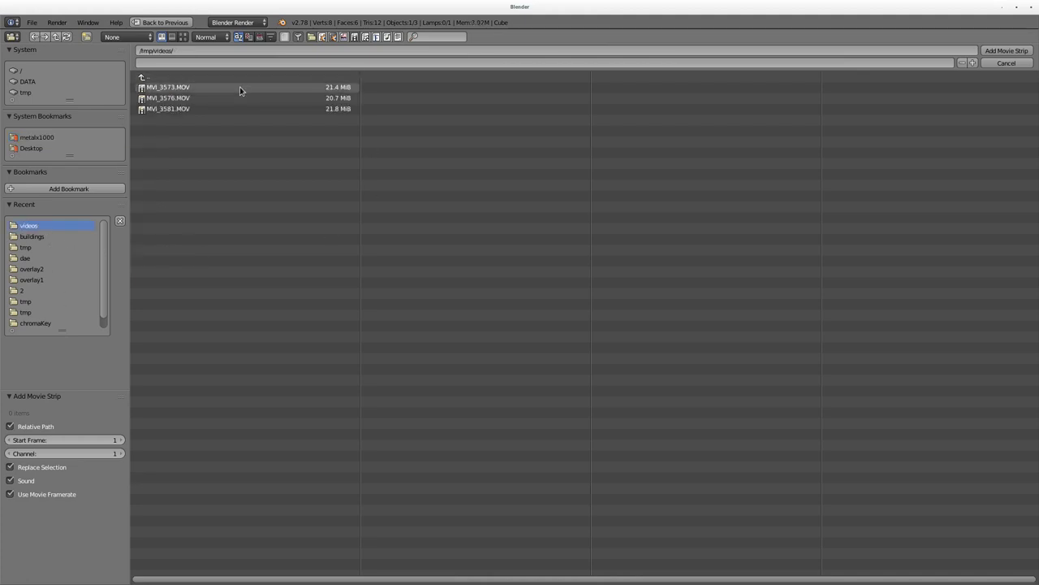
click(184, 37)
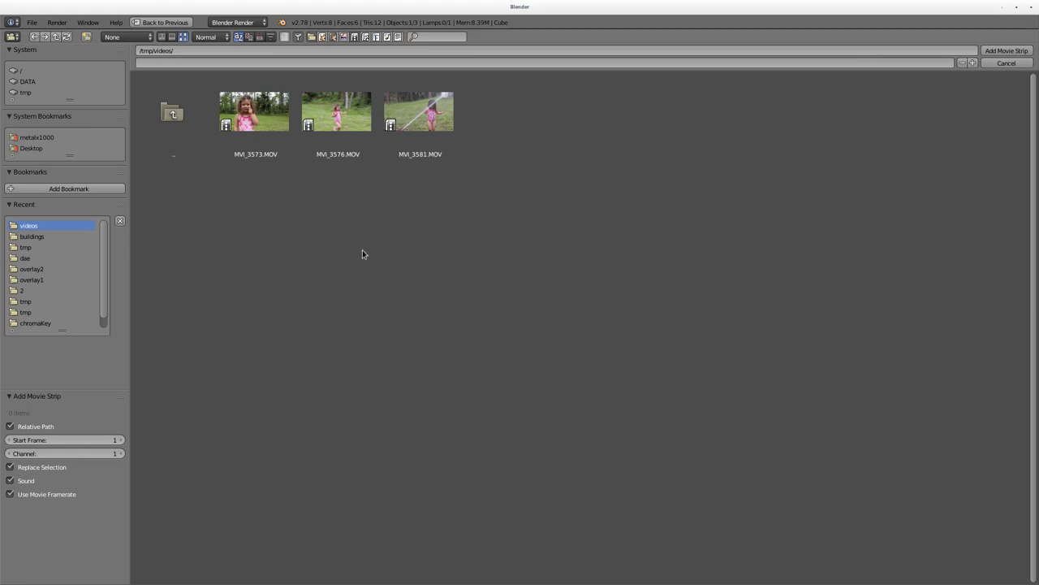
Step: With Sound enabled, add MVI_3573.MOV and MVI_3576.MOV back to back, the second at frame 120
click(21, 485)
click(20, 484)
click(271, 124)
shift+click(337, 118)
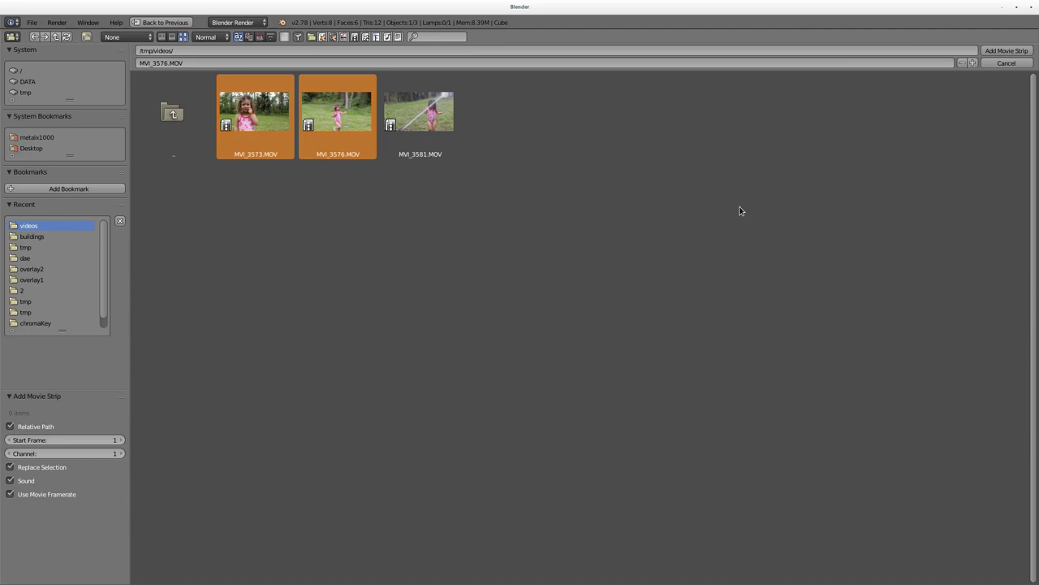
click(1005, 51)
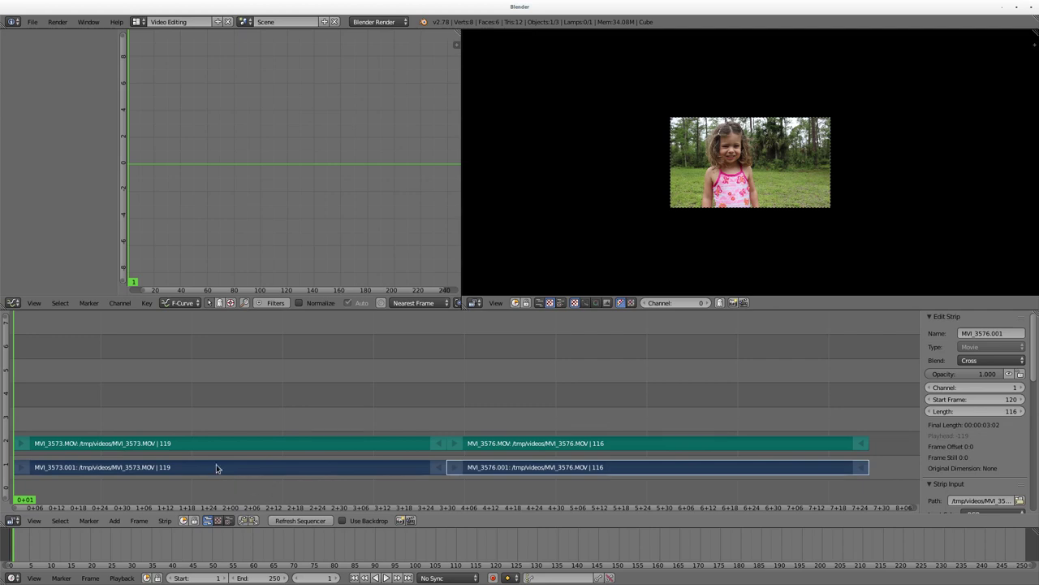
right_click(203, 445)
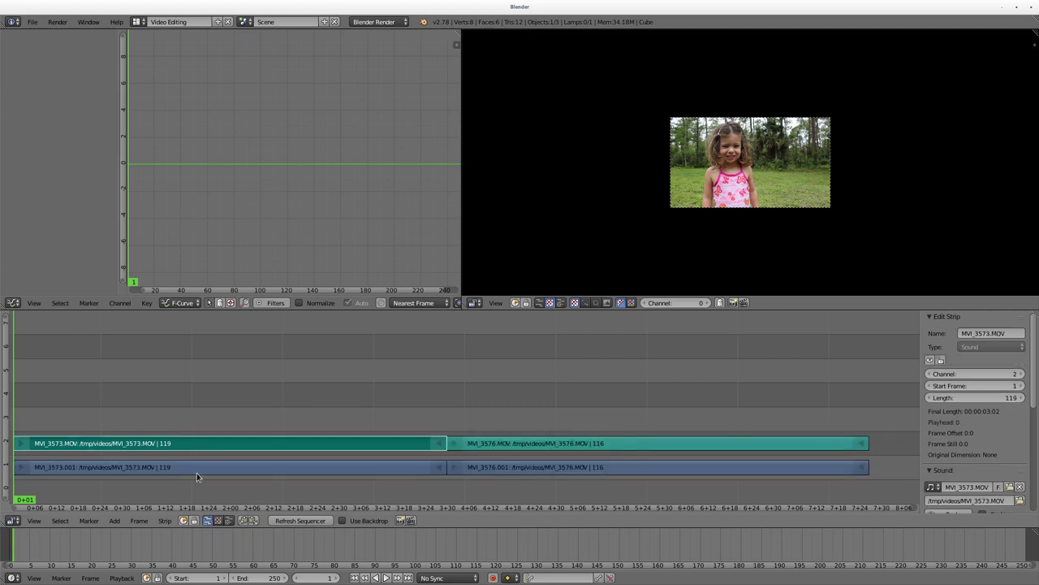
right_click(196, 467)
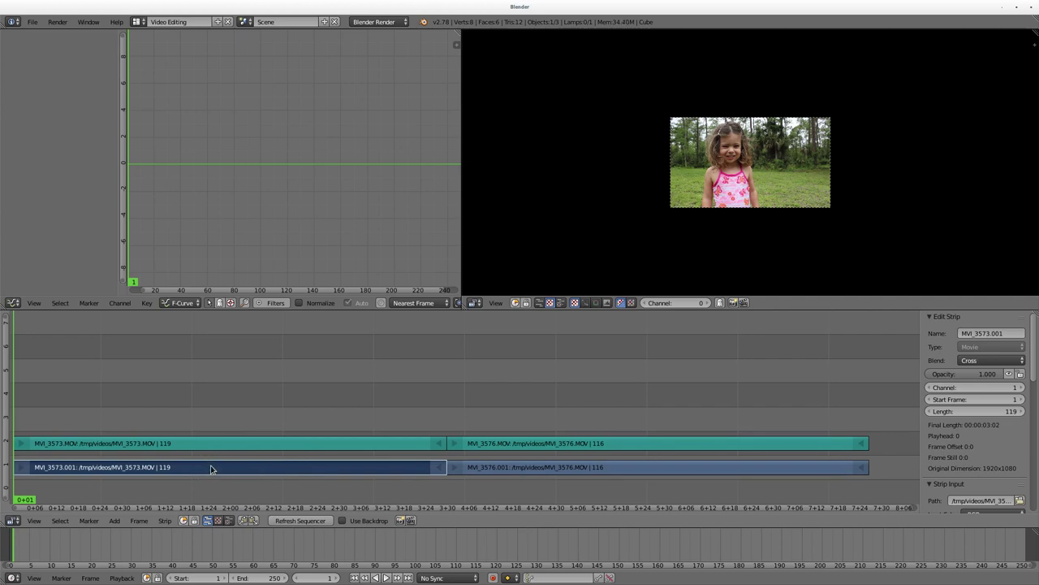
Step: Set the Channel of MVI_3576.001 and MVI_3573.001 to 3, above their sound strips
mouse_move(211, 469)
right_down()
mouse_move(208, 378)
mouse_move(212, 452)
right_up()
key(Escape)
right_click(568, 469)
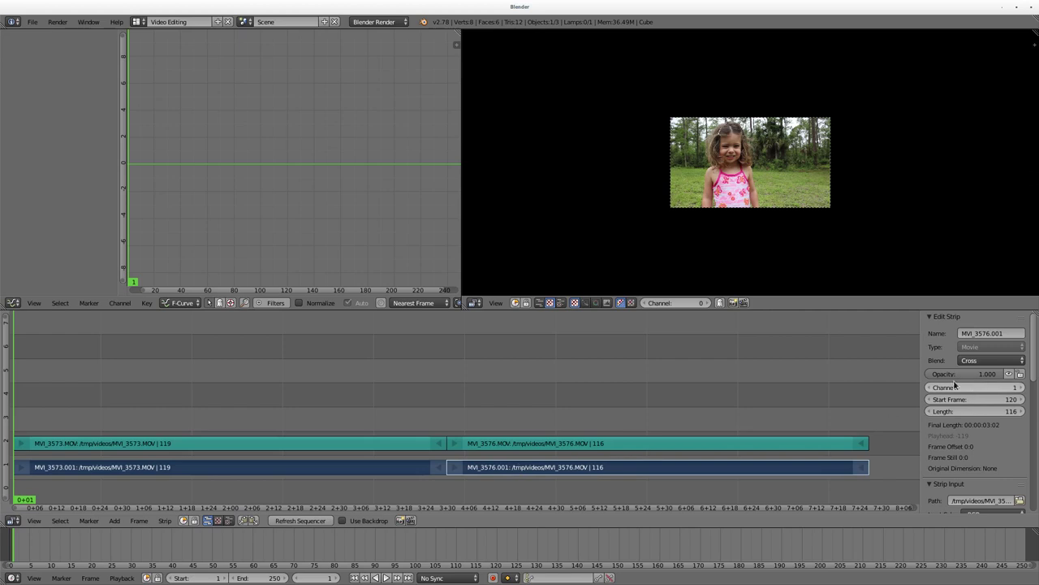
click(1021, 389)
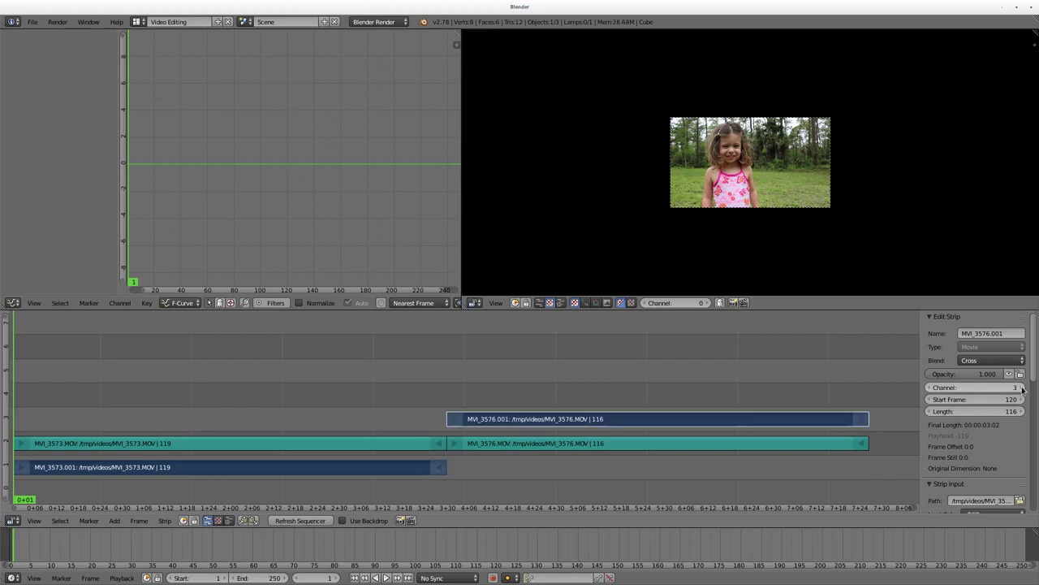
right_click(379, 466)
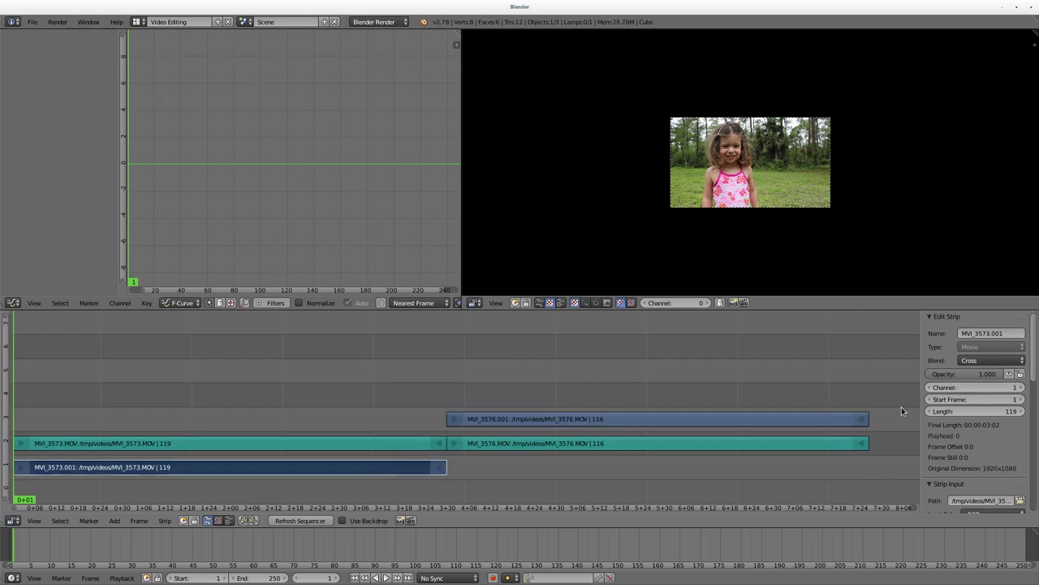
click(1021, 389)
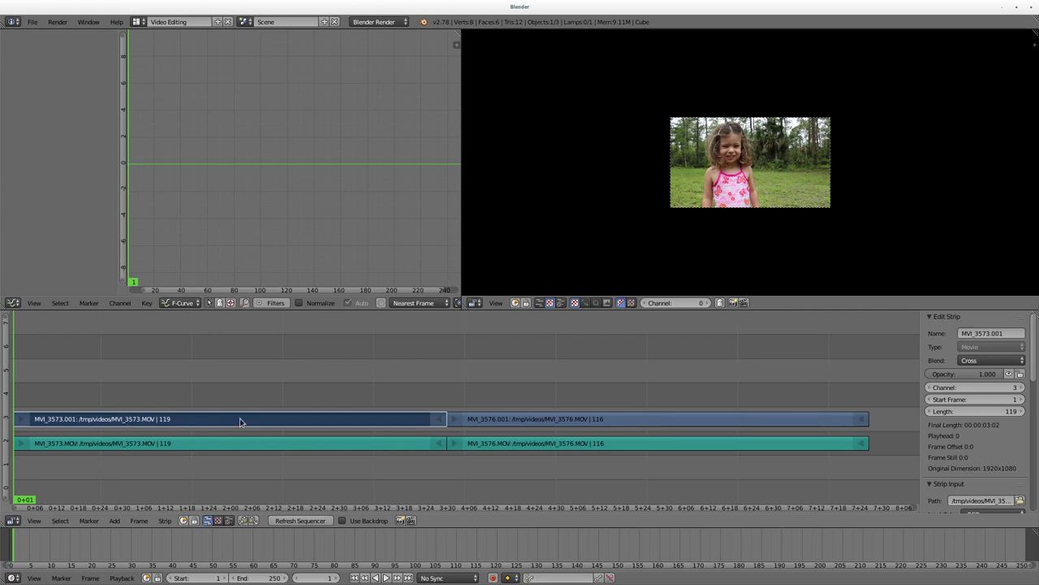
Step: Try trimming the end of MVI_3573.001 back to frame 80
right_click(259, 445)
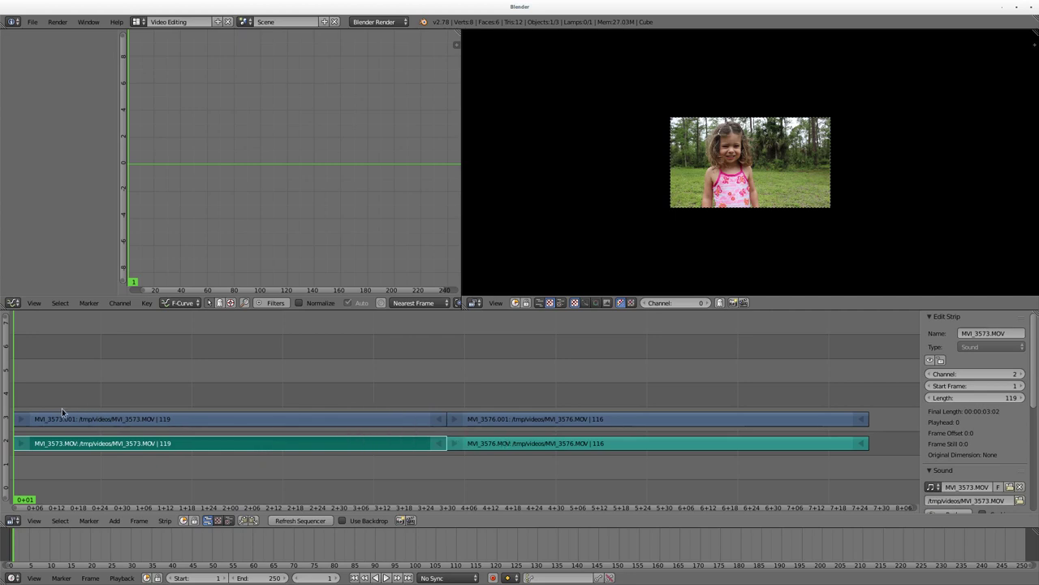
right_click(22, 419)
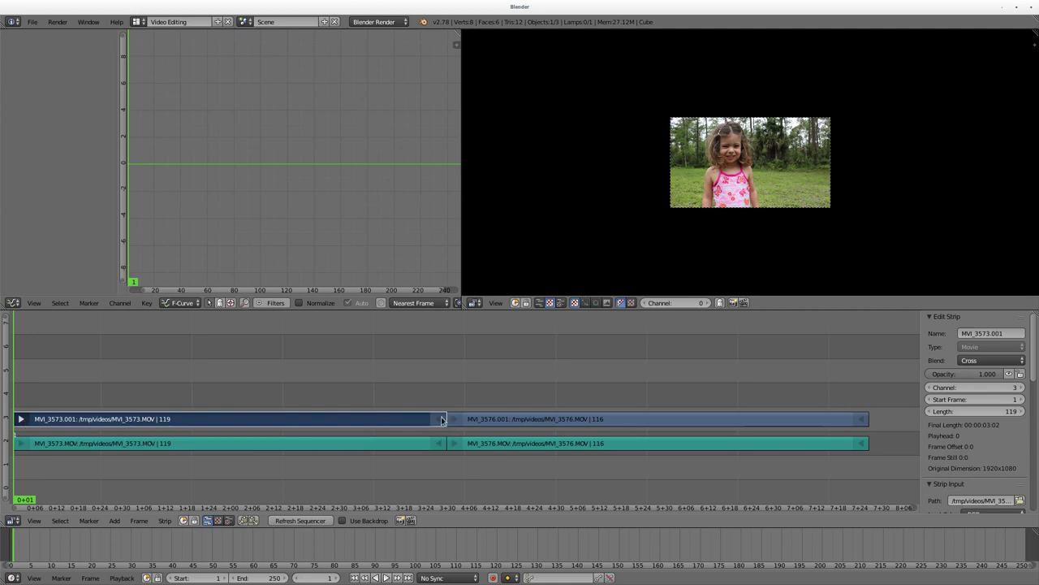
right_click(467, 419)
right_click(862, 419)
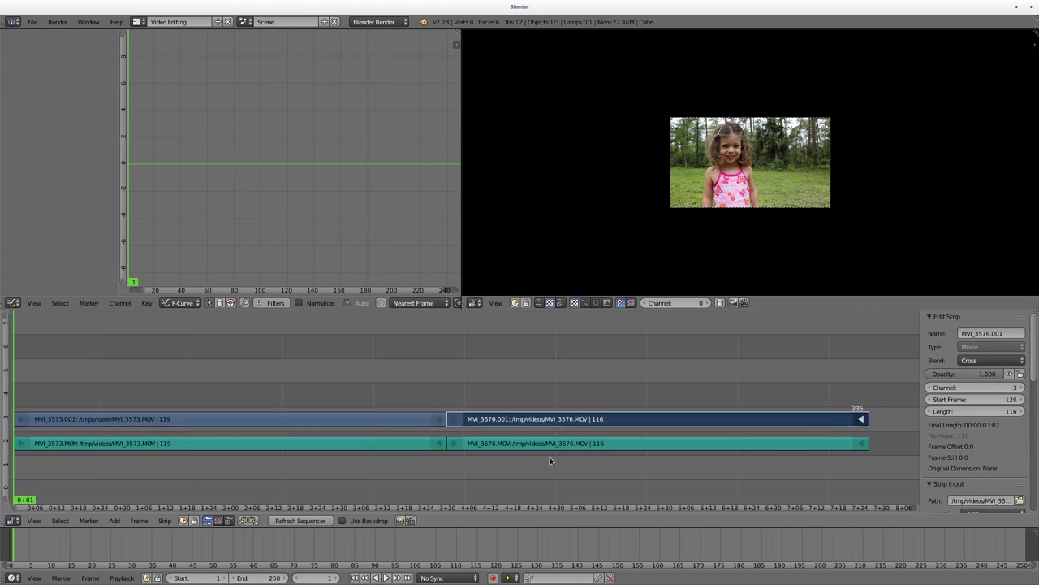
right_click(447, 444)
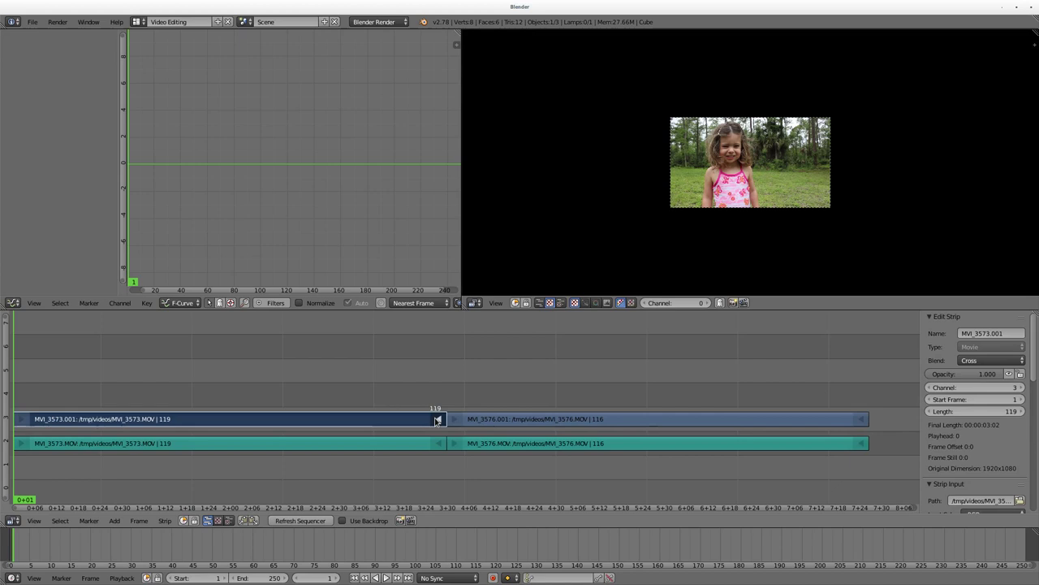
right_click(437, 419)
key(g)
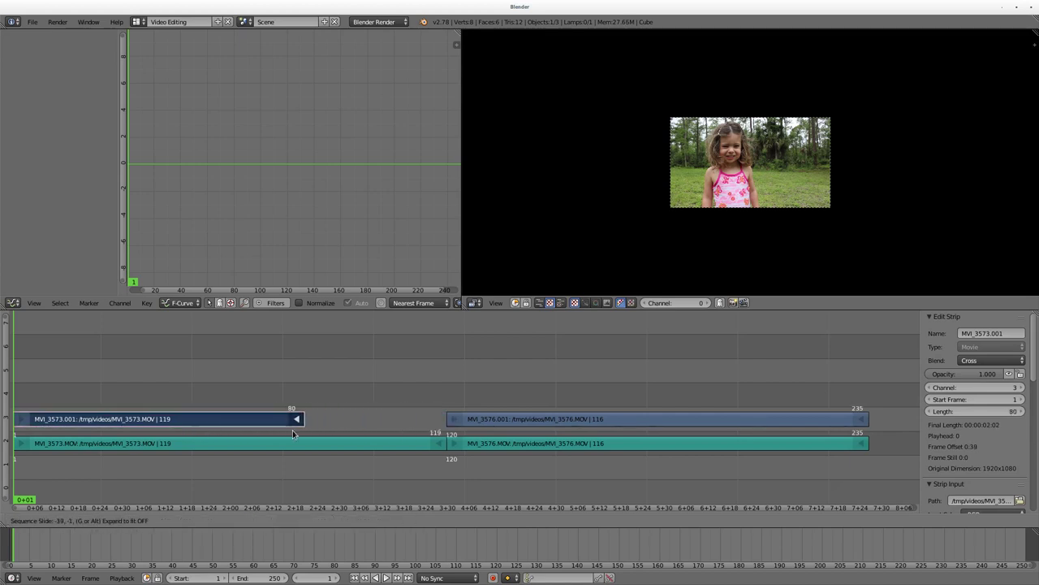
click(92, 429)
Step: Trial-trim the clip's start near frame 20, undo it, and set the current frame to 100
right_click(21, 421)
key(g)
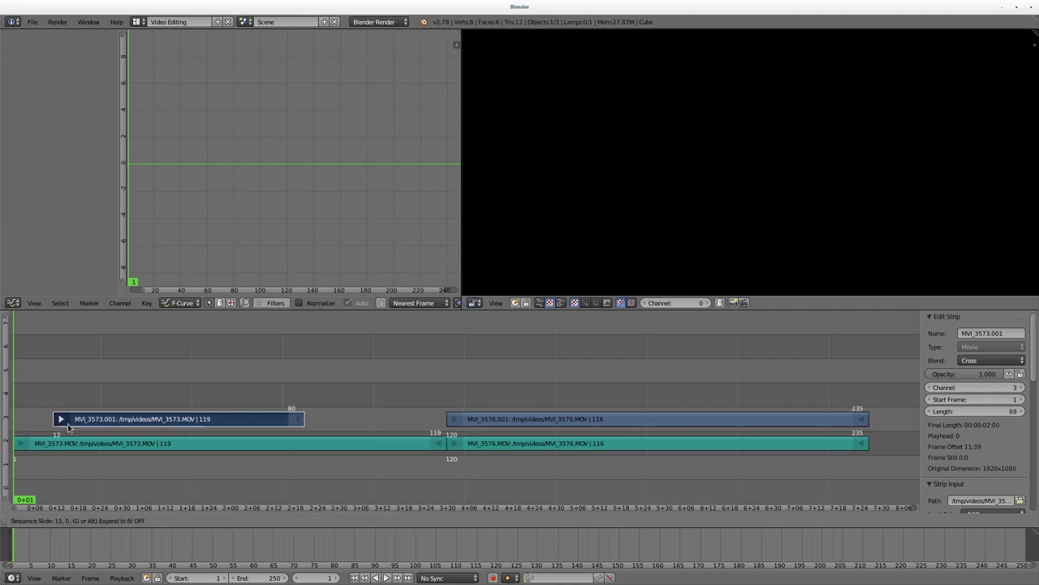
click(87, 424)
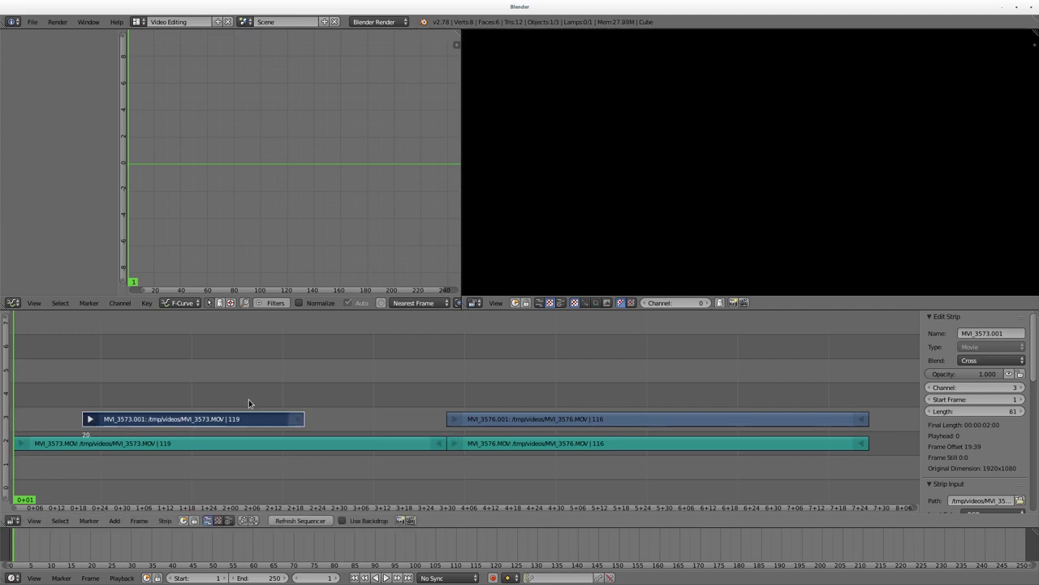
key(ctrl+z)
key(ctrl+z)
key(ctrl+z)
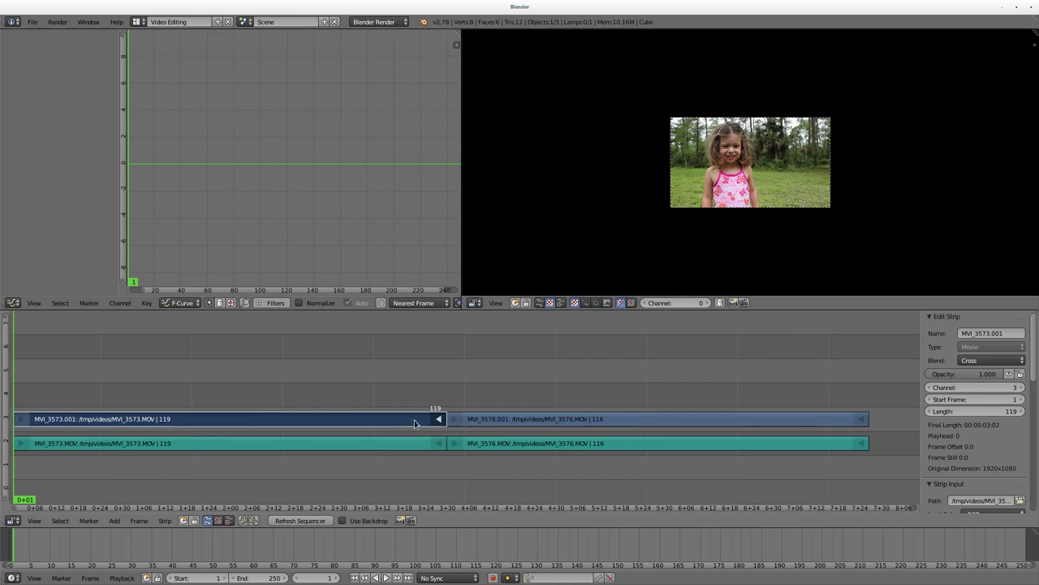
click(123, 372)
drag(351, 378, 373, 376)
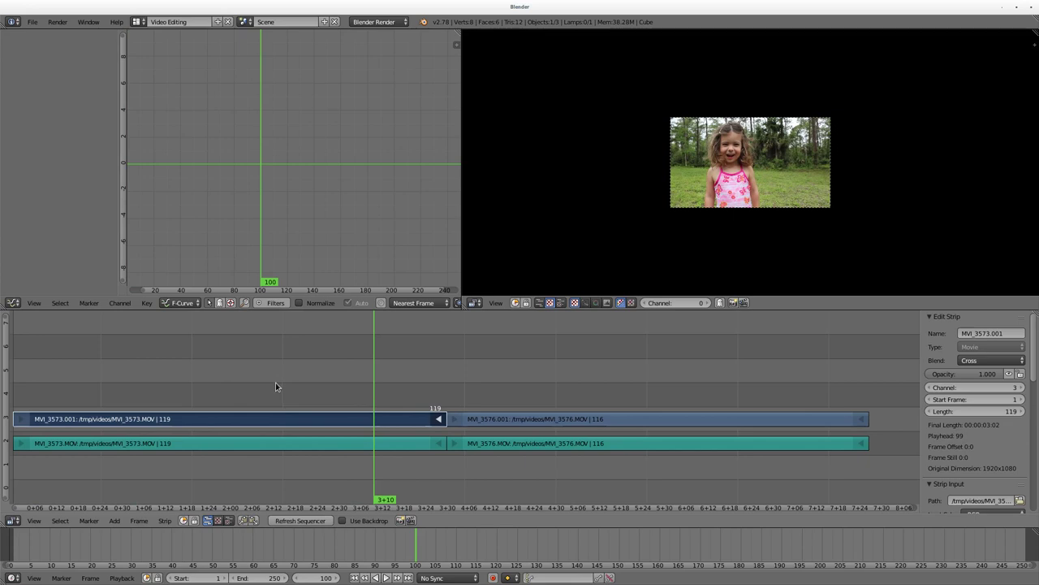
Step: Cut MVI_3573.001 at frame 100 and place its 20-frame tail on channel 5
key(shift+s)
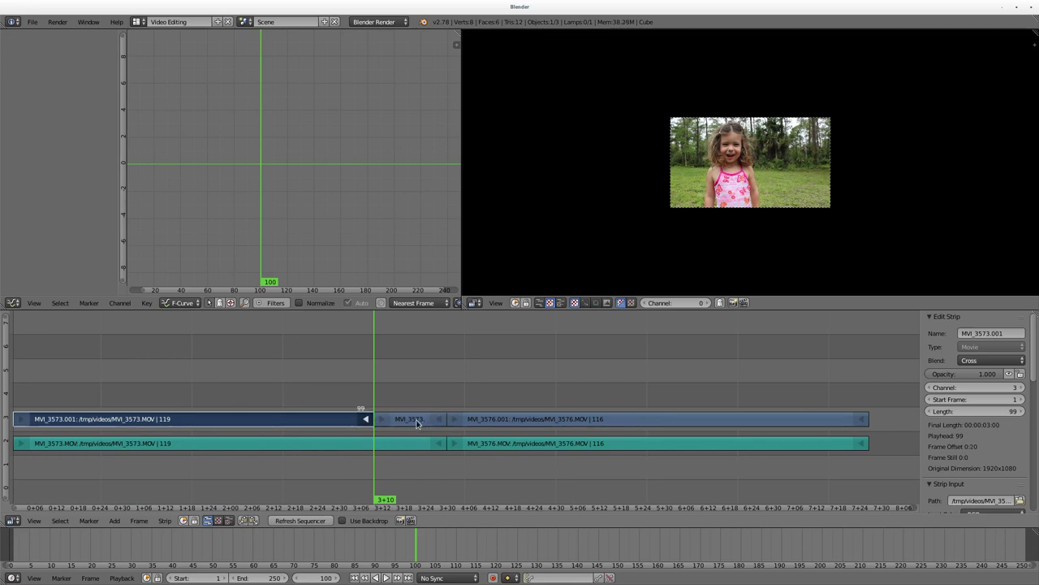
key(shift+d)
click(448, 390)
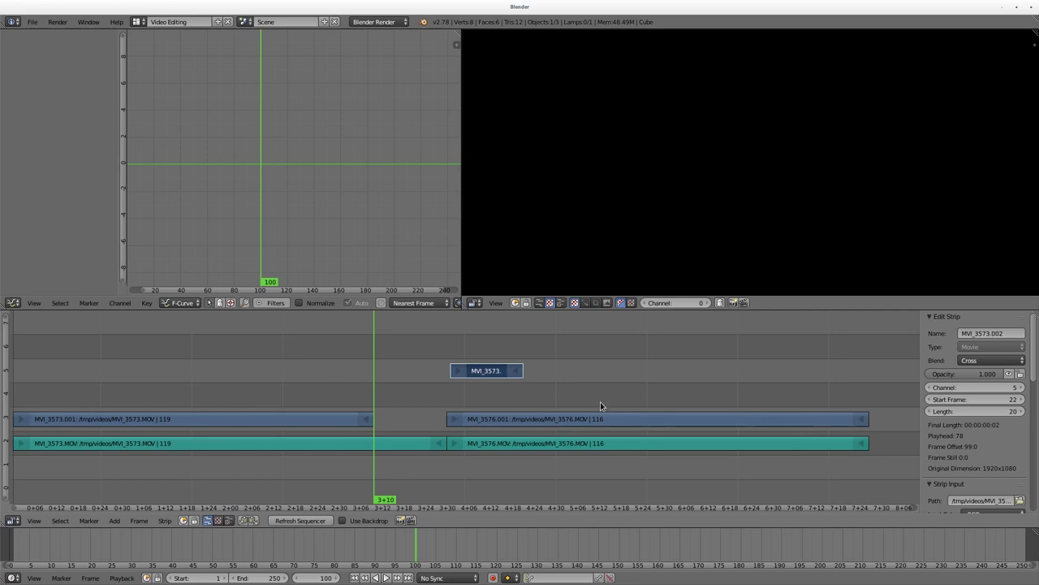
Step: Cut both MVI_3576 strips at frame 204, raise the pieces, then undo all of it
key(h)
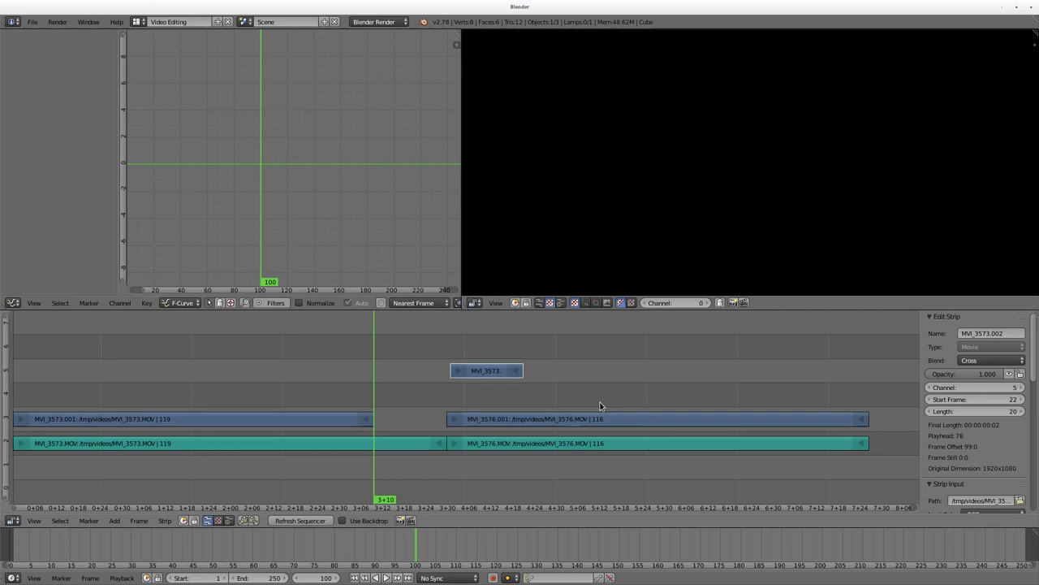
key(b)
middle_drag(598, 394, 625, 460)
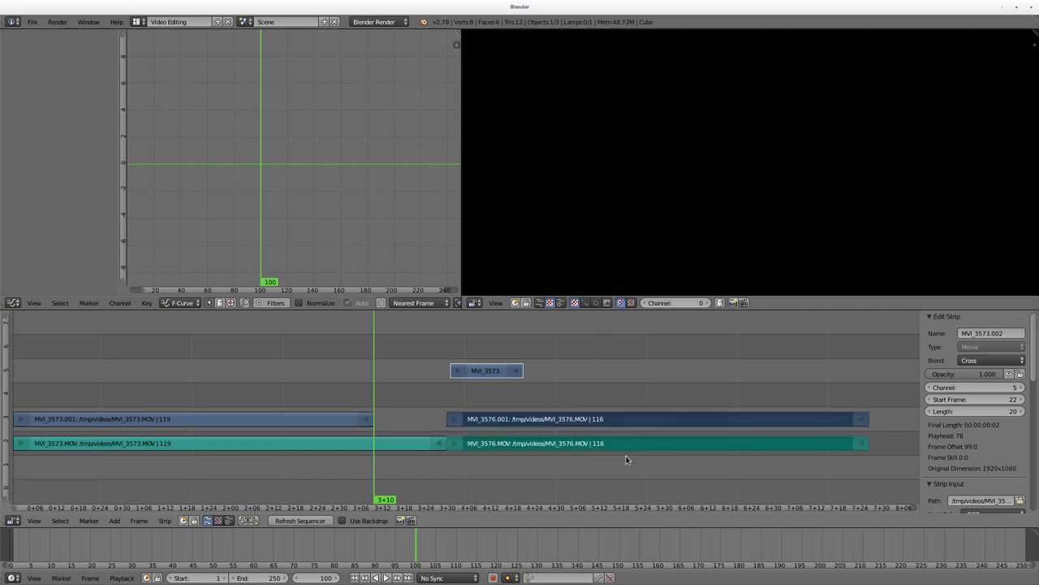
click(753, 362)
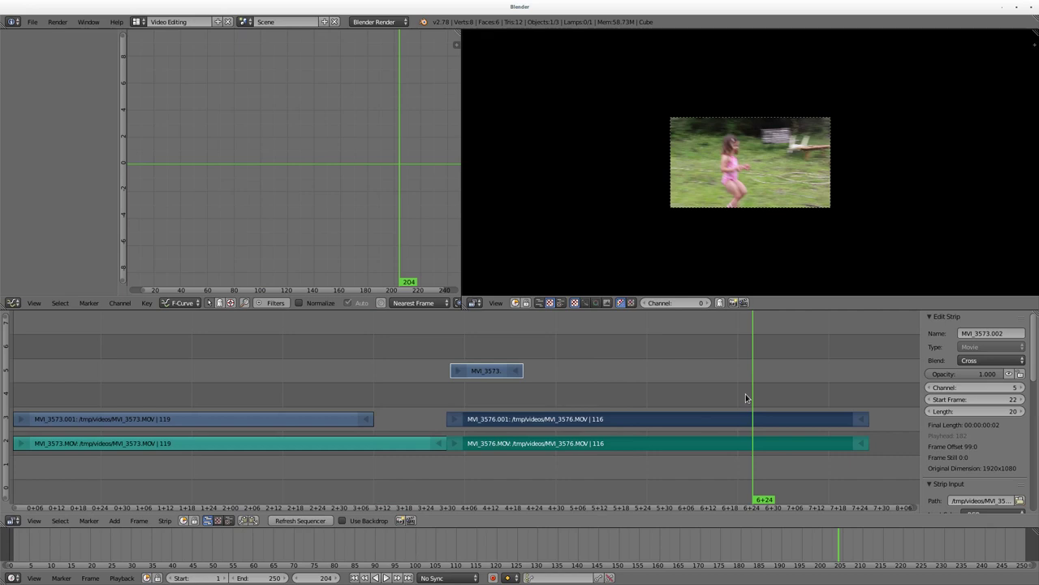
key(k)
right_click(793, 422)
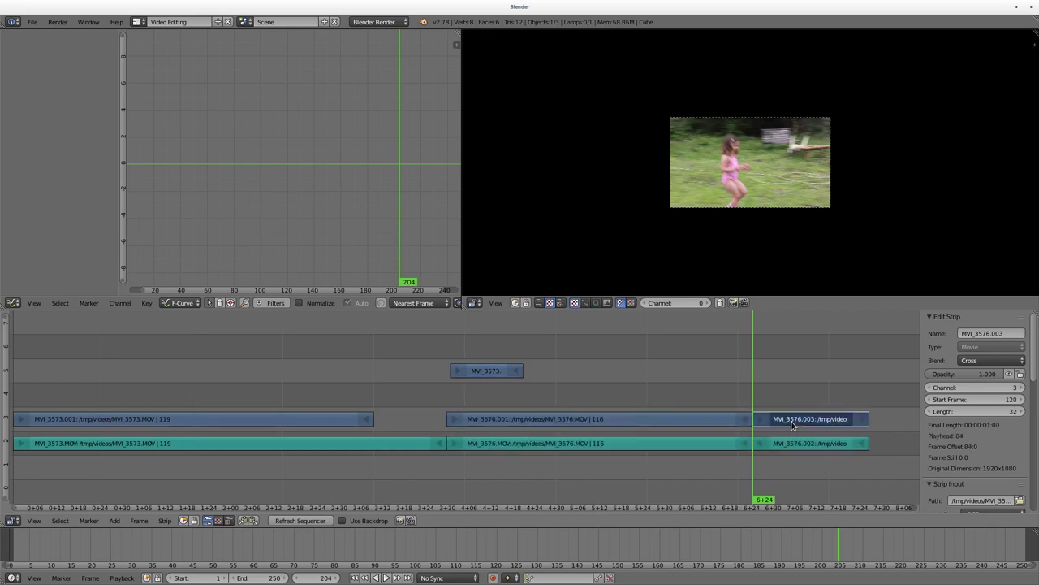
right_drag(792, 422, 825, 398)
right_click(800, 445)
right_drag(800, 445, 854, 421)
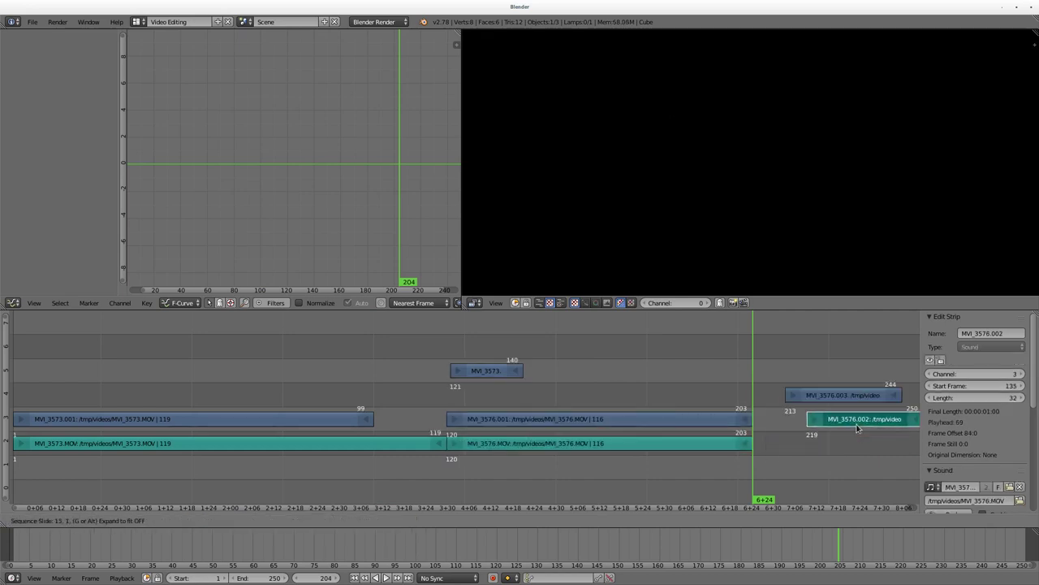
key(ctrl+z)
key(ctrl+z)
key(ctrl+z)
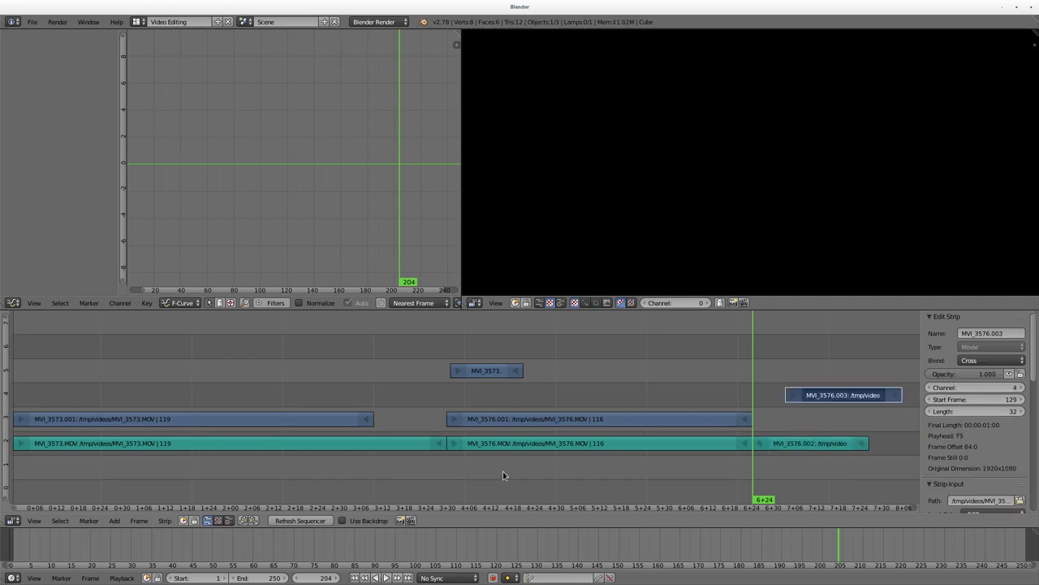
key(ctrl+z)
key(ctrl+z)
key(ctrl+z)
key(ctrl+z)
key(ctrl+z)
key(ctrl+z)
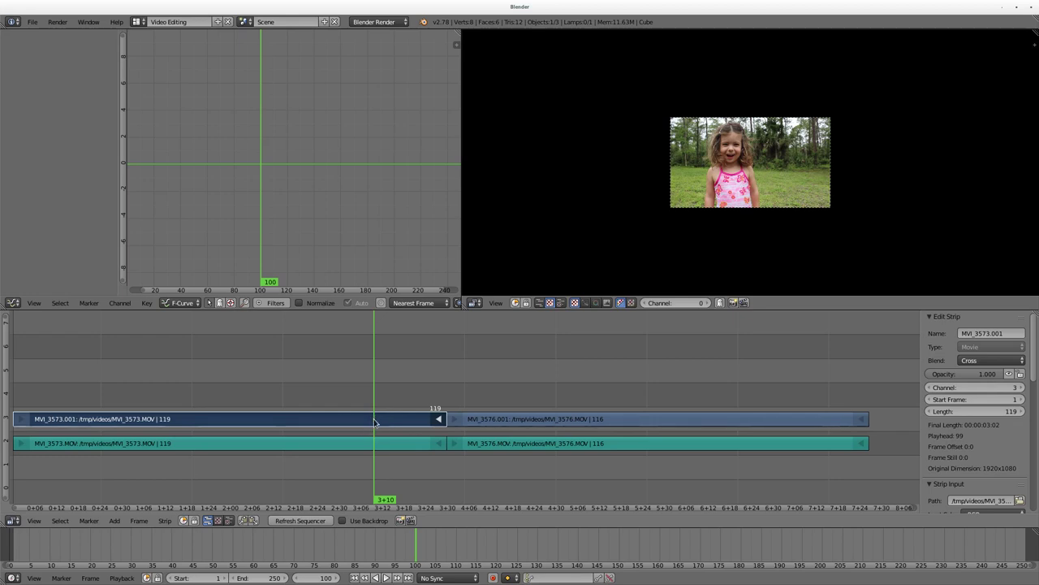
Step: Cut MVI_3573.001 at frame 100, move the remainder to channel 5, and extend the first clip to 111
key(k)
key(g)
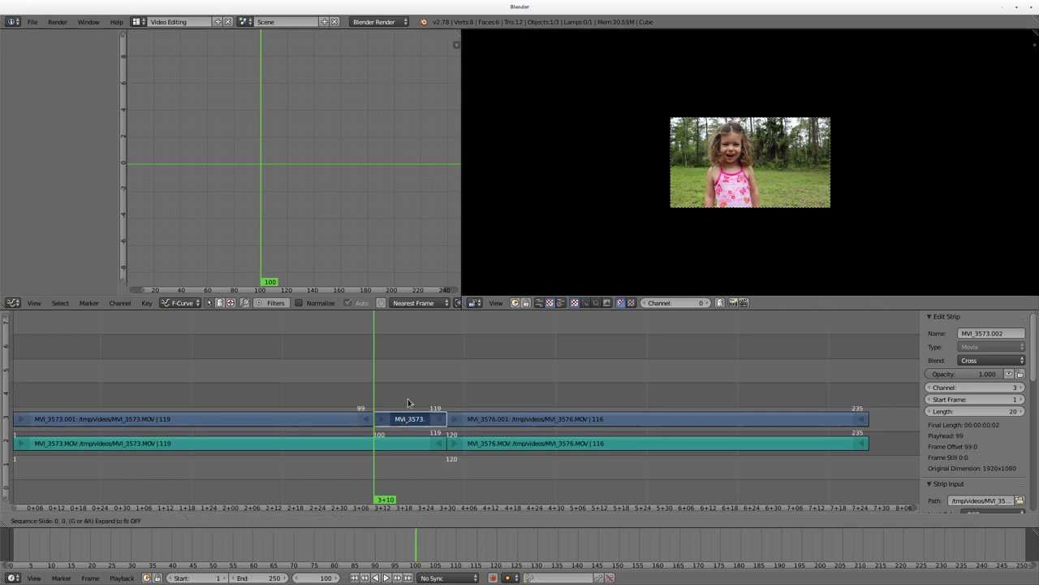
click(476, 370)
right_click(363, 421)
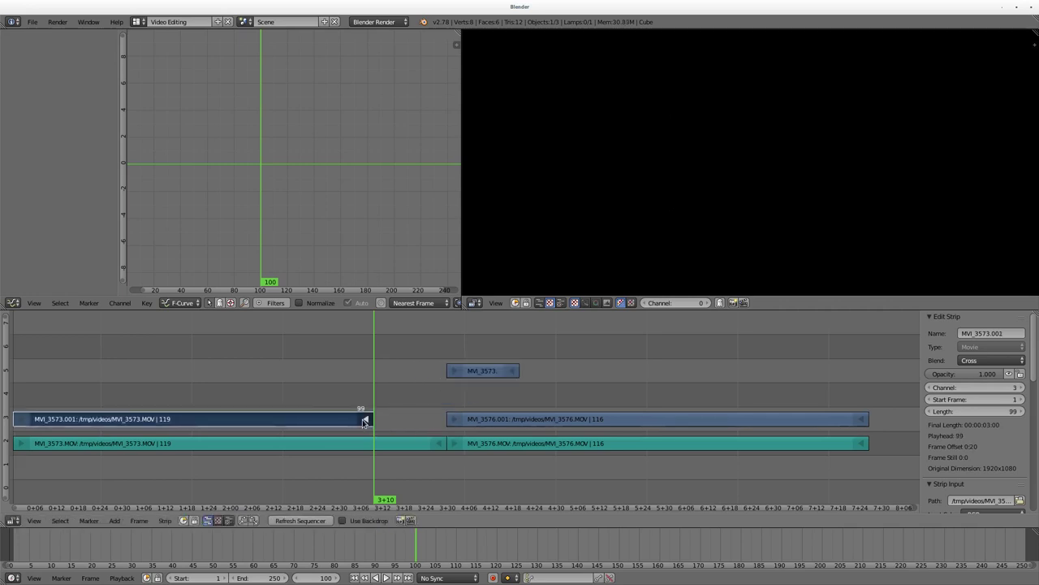
key(g)
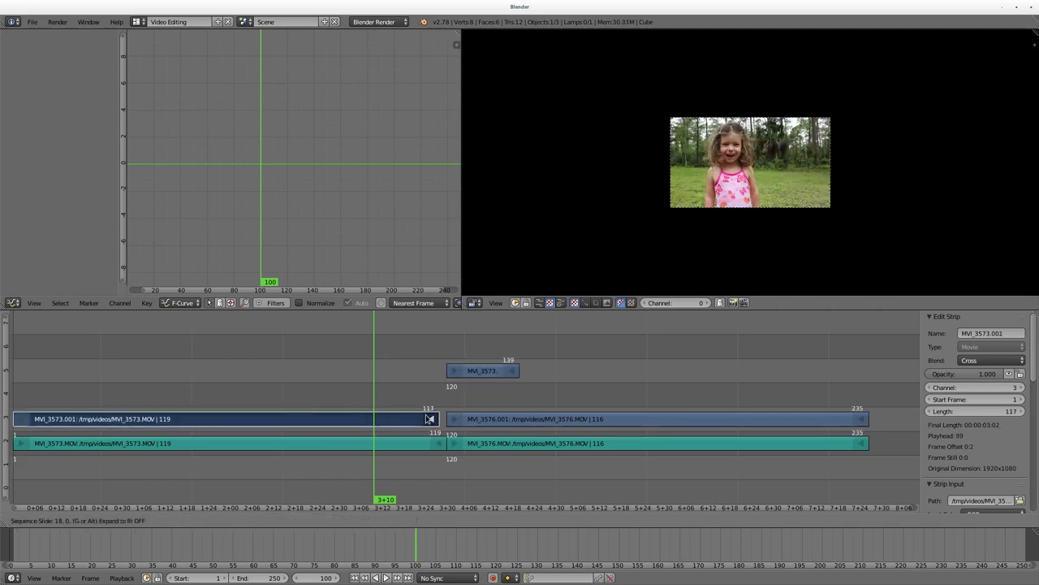
click(412, 419)
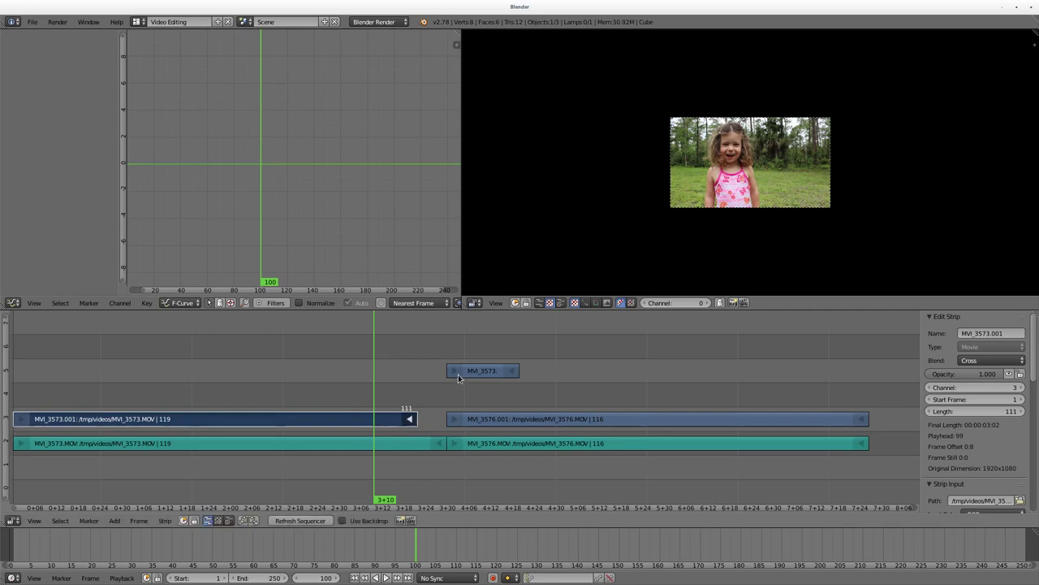
Step: Slide the channel-5 piece's start to frame 100, then delete that piece
right_click(450, 372)
key(g)
click(376, 377)
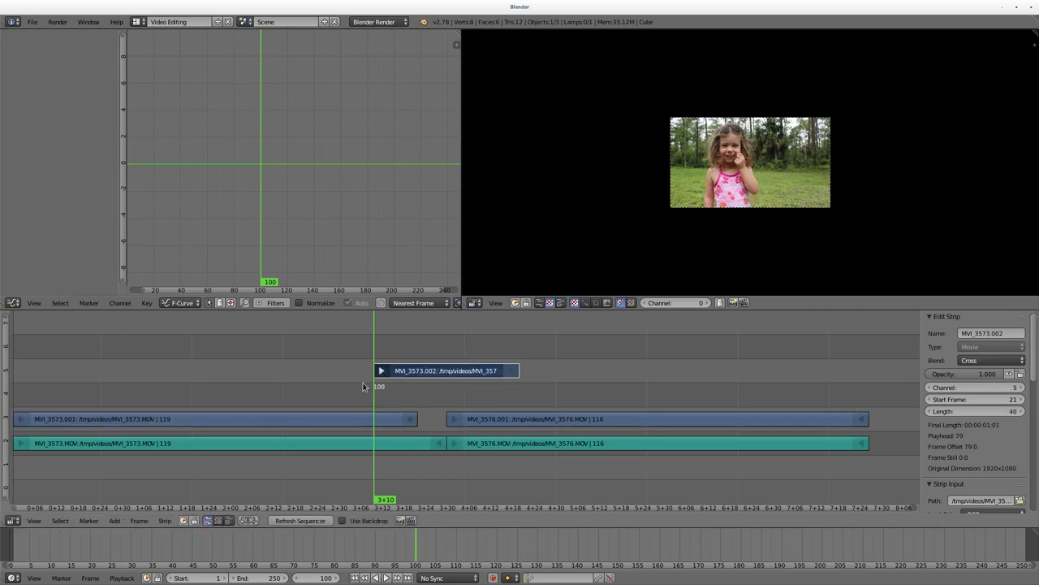
right_click(418, 371)
key(x)
click(416, 367)
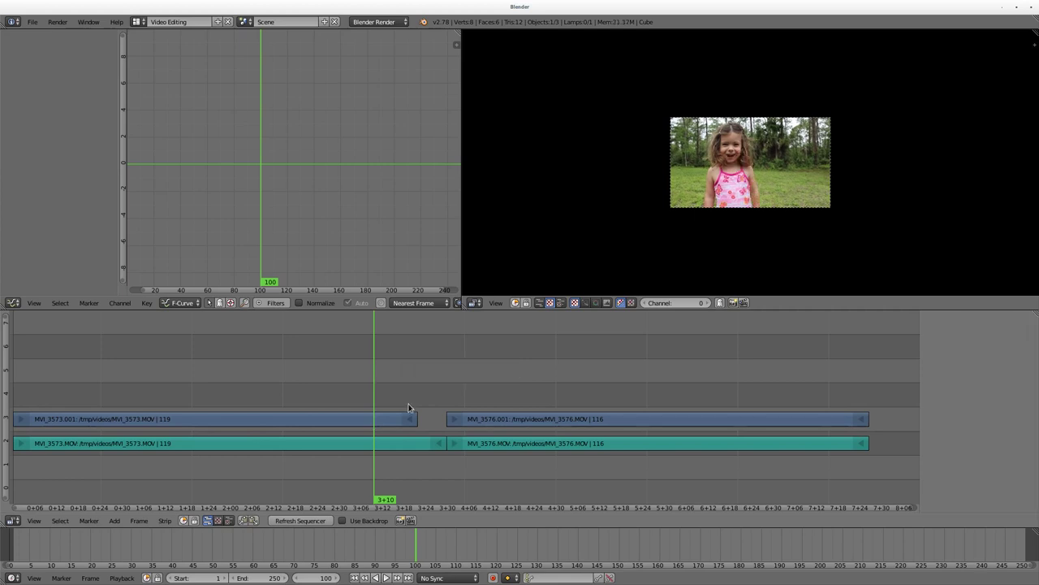
Step: Undo the previous edits, re-cut MVI_3573.001 at frame 100, and put the remainder on channel 6 at 119
key(ctrl+z)
key(ctrl+z)
key(ctrl+z)
key(ctrl+z)
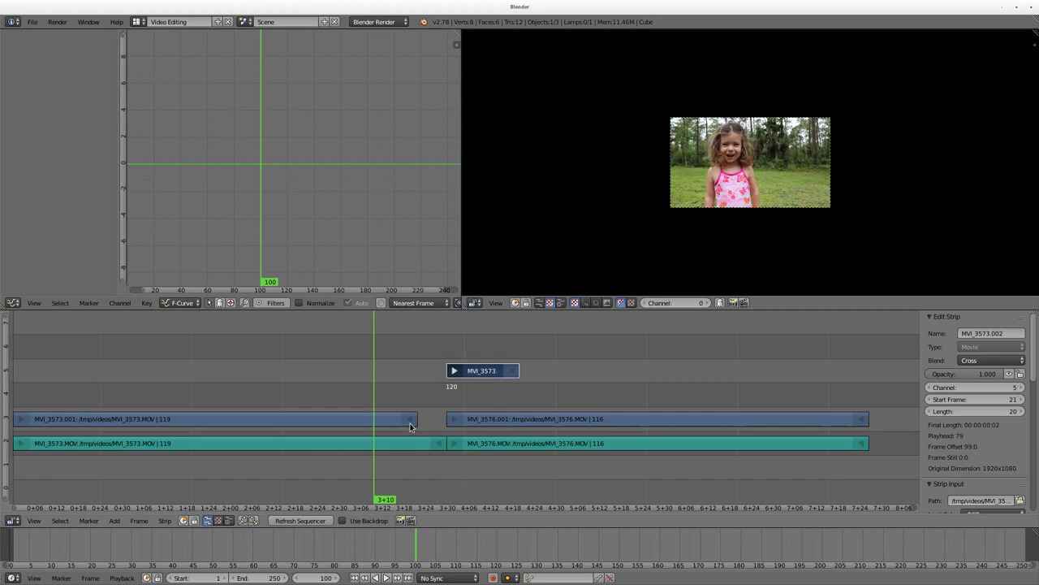
key(ctrl+z)
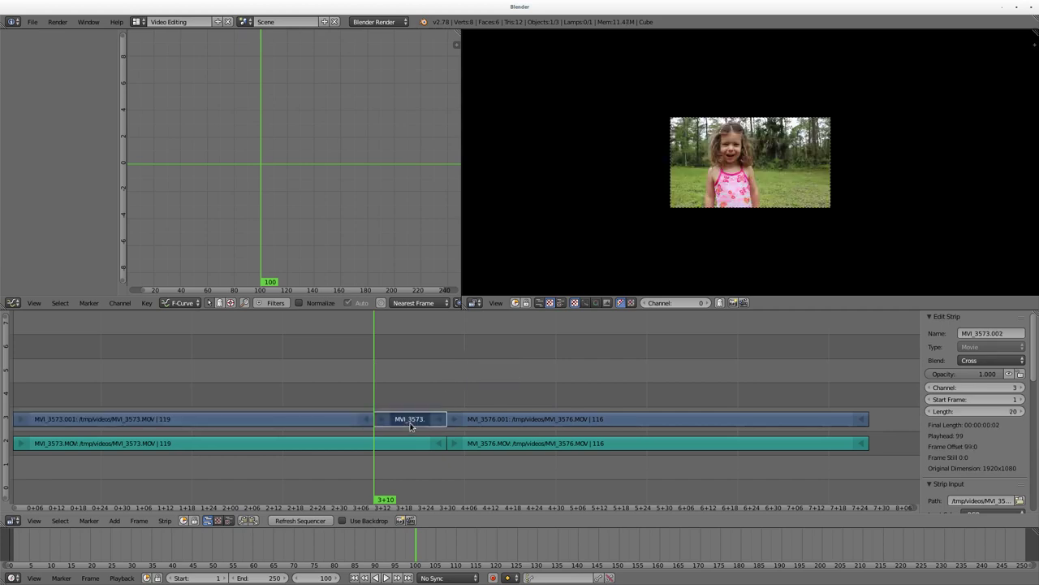
key(ctrl+z)
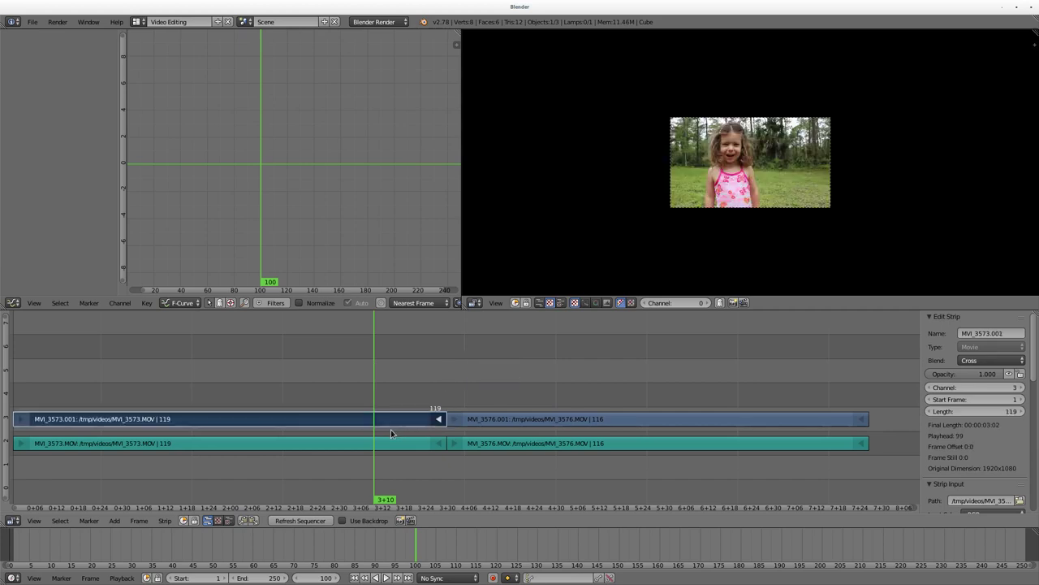
key(k)
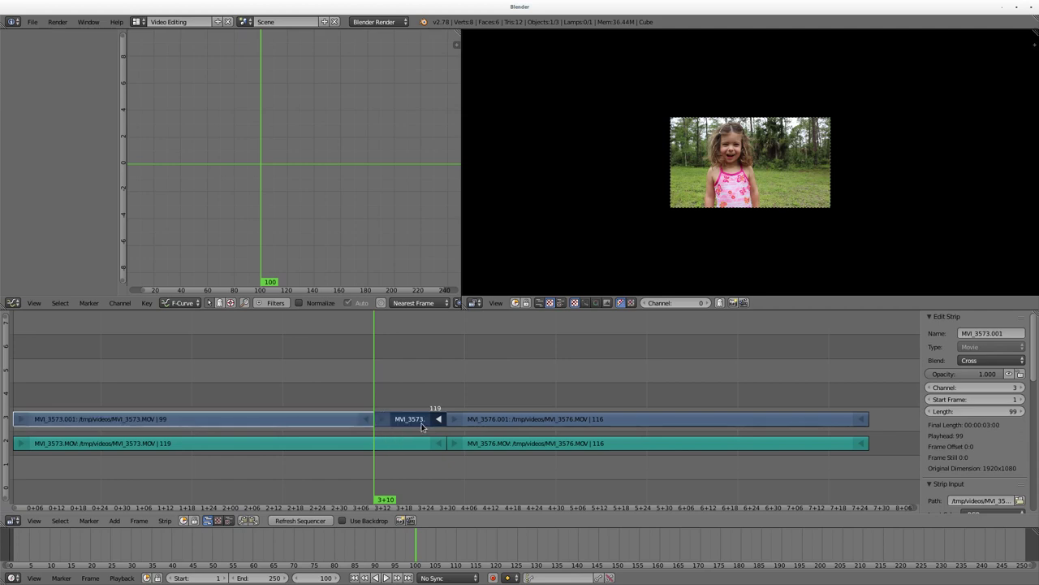
key(g)
click(490, 356)
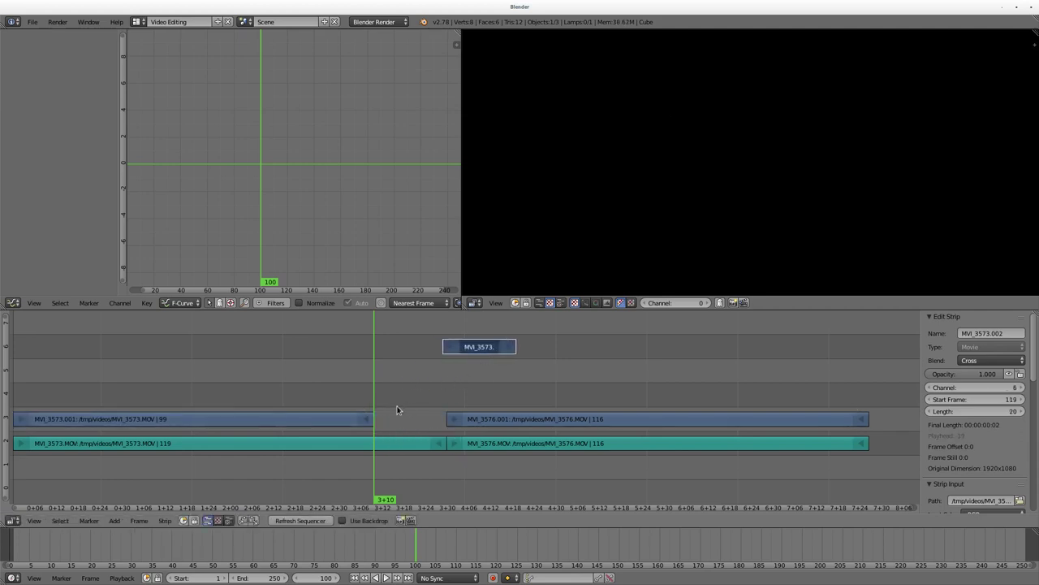
Step: Keep the first clip ending at 99, start the channel-6 remainder at frame 106, and preview the cut
right_click(367, 419)
key(g)
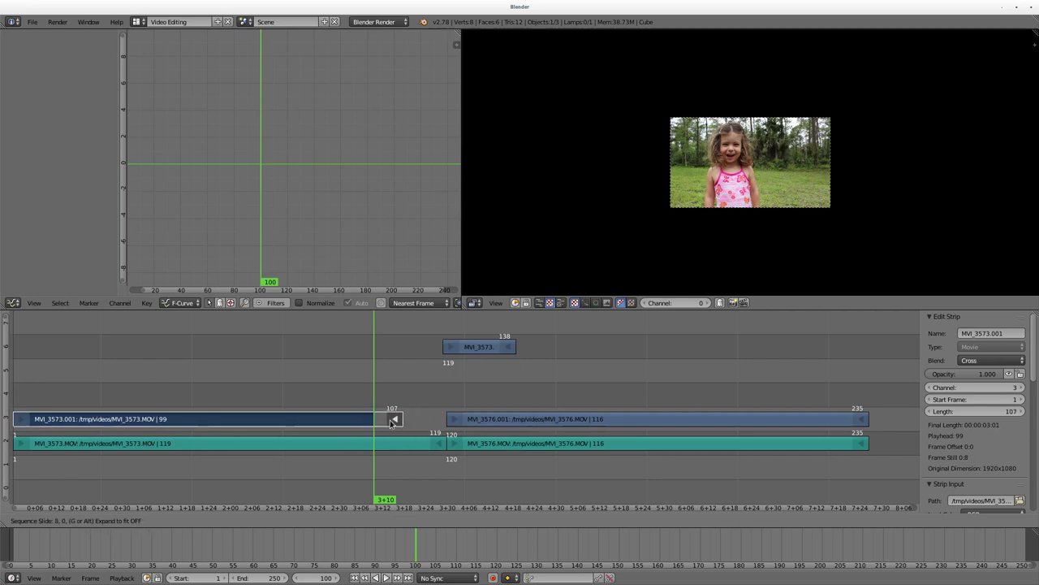
click(372, 419)
right_click(447, 347)
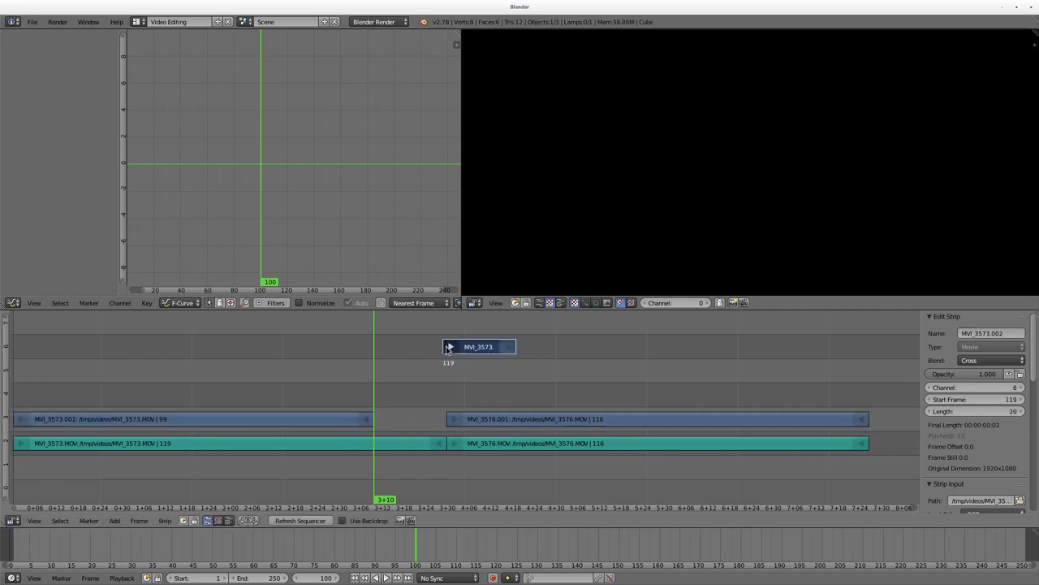
key(g)
click(400, 360)
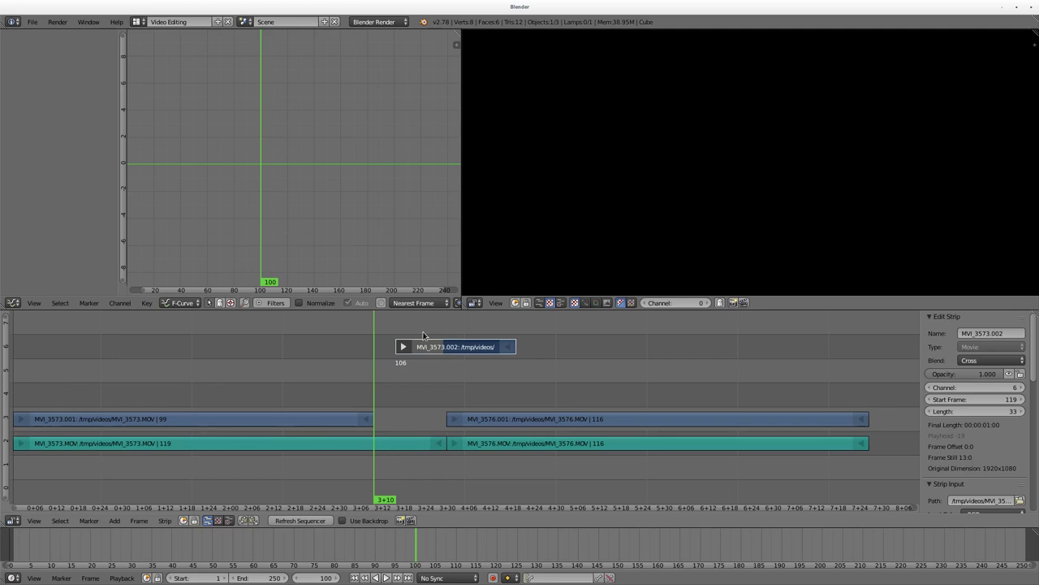
key(alt+a)
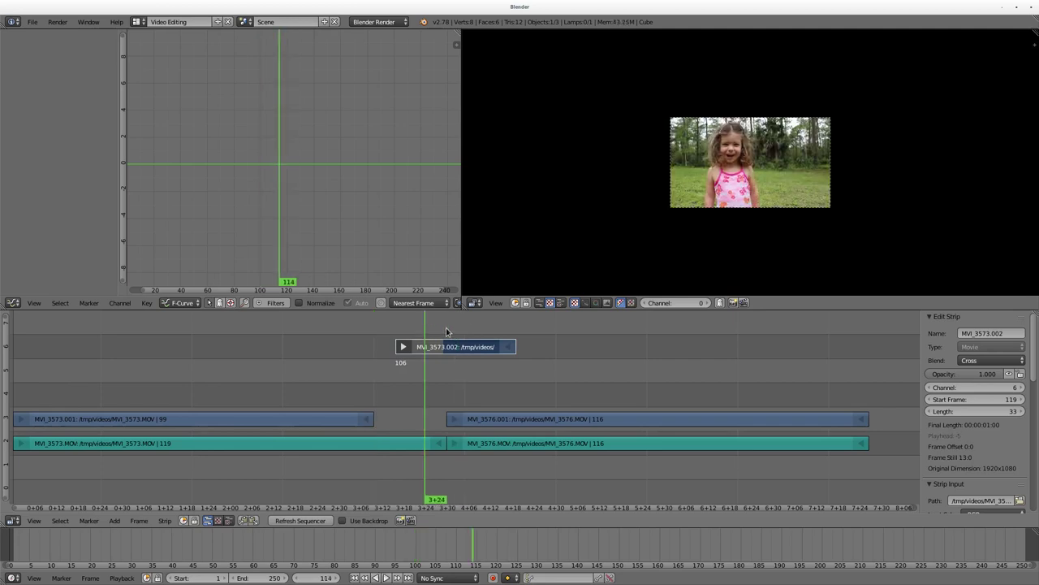
mouse_move(438, 336)
mouse_down()
mouse_move(406, 338)
mouse_move(462, 339)
mouse_move(404, 340)
mouse_move(496, 343)
mouse_move(391, 345)
mouse_move(478, 344)
mouse_move(427, 344)
mouse_move(450, 344)
mouse_up()
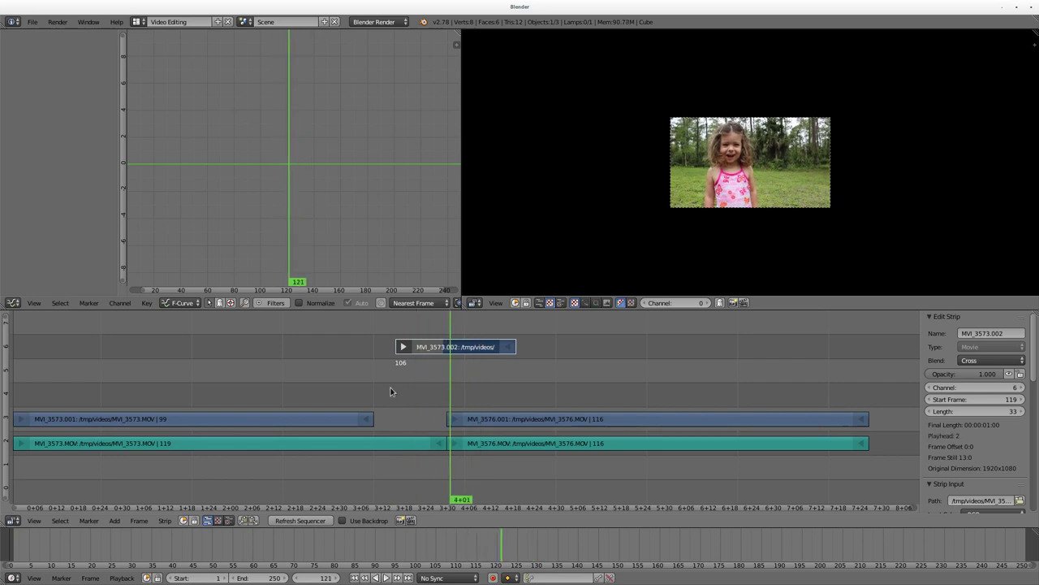
Step: Extend the first clip's end to frame 114 as a freeze frame and scrub back to about frame 110
right_click(370, 419)
key(g)
click(420, 415)
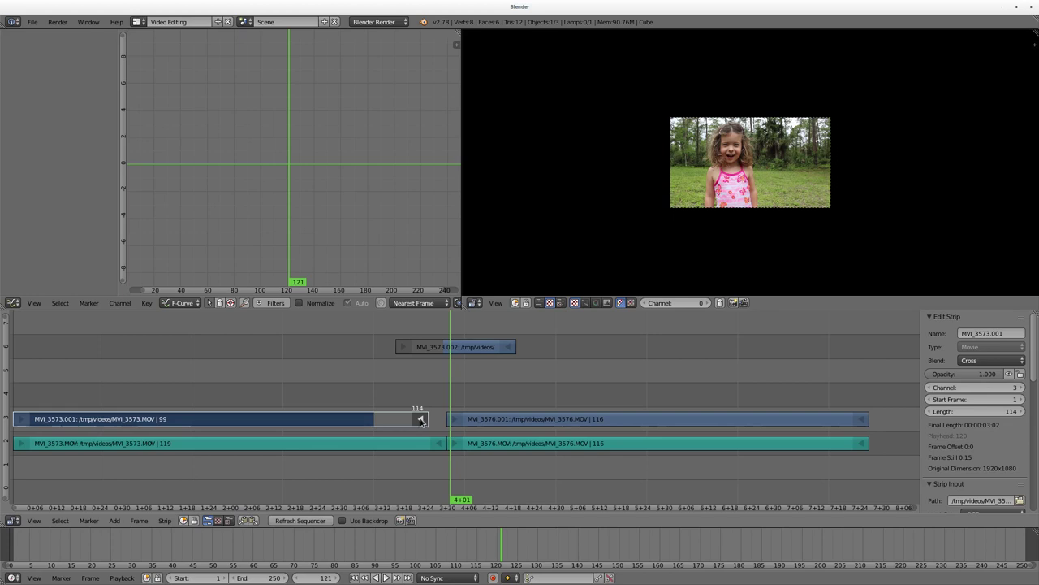
drag(371, 389, 349, 397)
Step: Play back the sequence and delete the channel-6 remainder
key(alt+a)
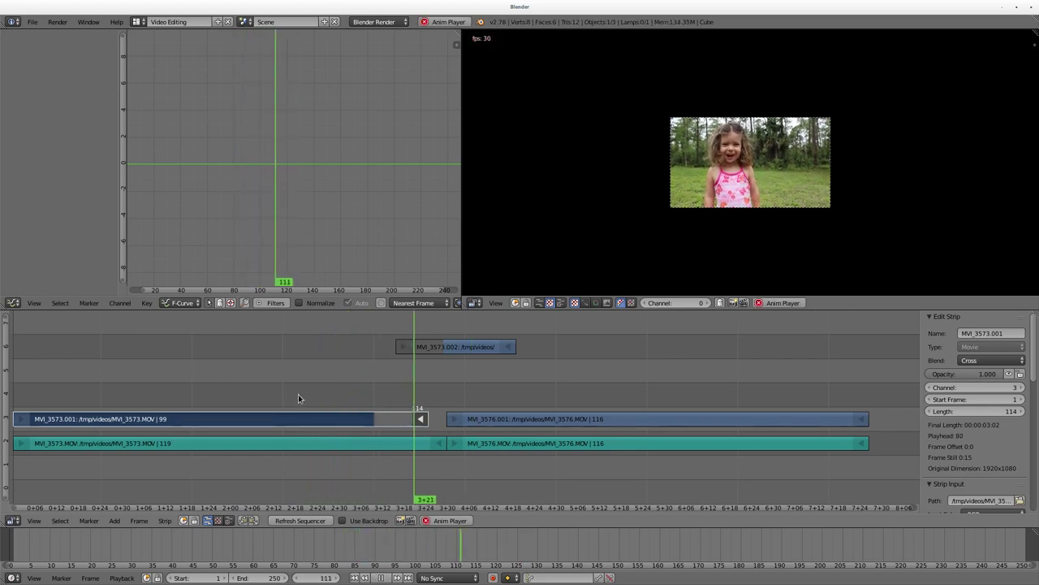
key(x)
click(466, 350)
key(Escape)
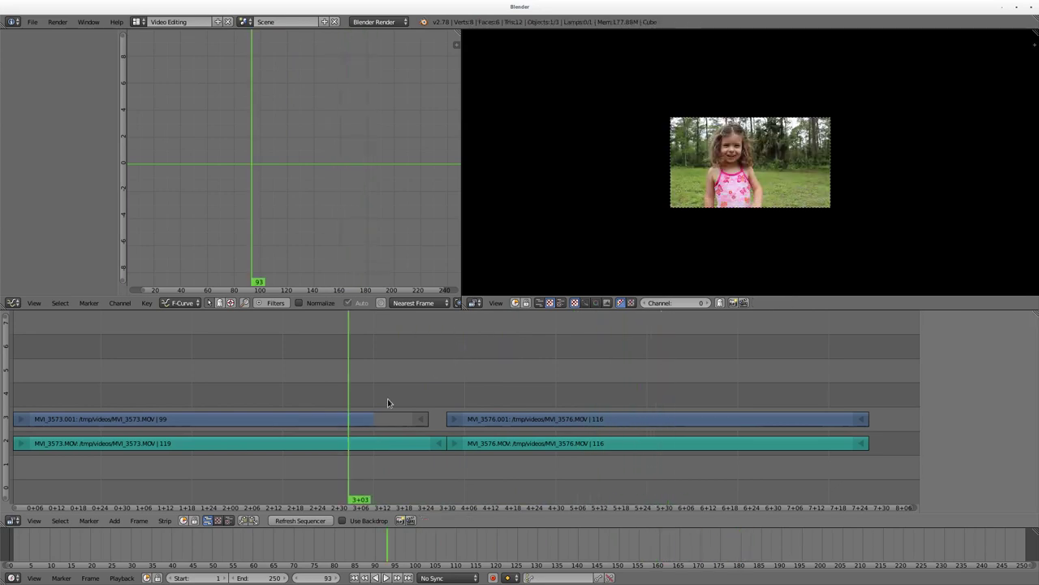
Step: Stretch the end of MVI_3573.001 to frame 108 to hold its last frame
right_click(421, 419)
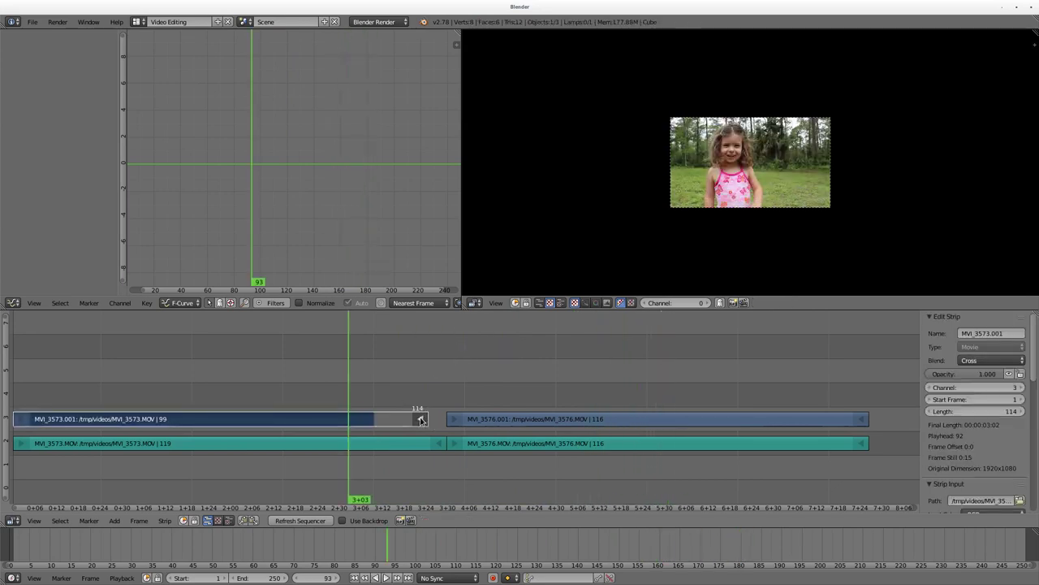
key(g)
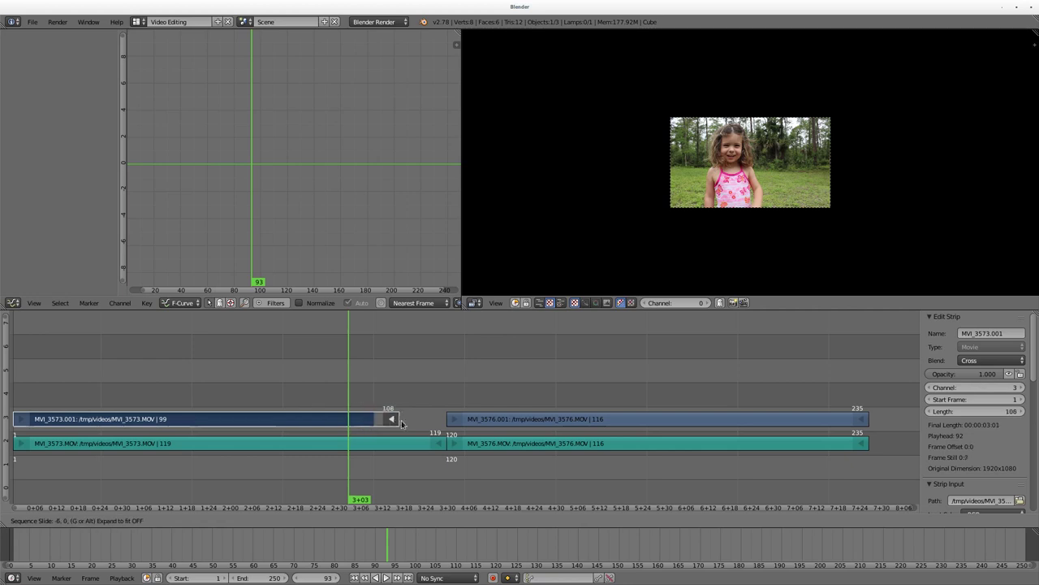
click(397, 419)
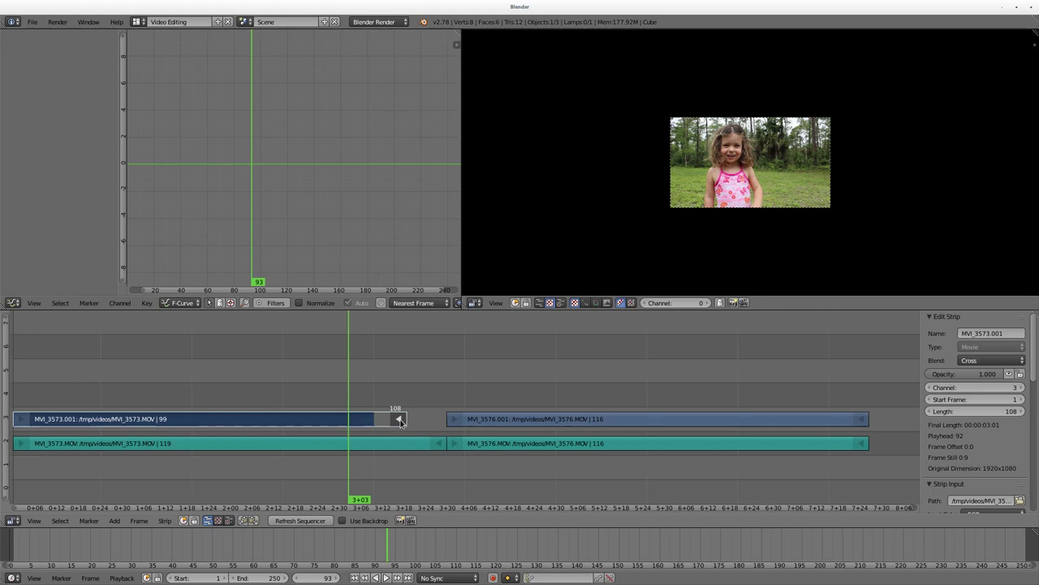
Step: Cut MVI_3576.001 at frame 210 and move the tail piece to channel 6 at frame 220
right_click(755, 417)
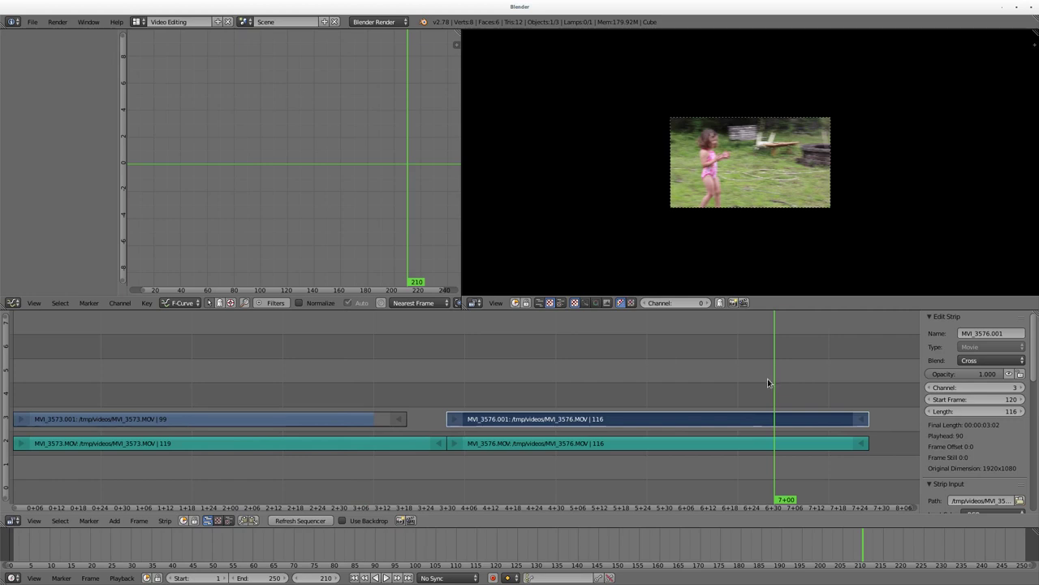
key(k)
click(791, 419)
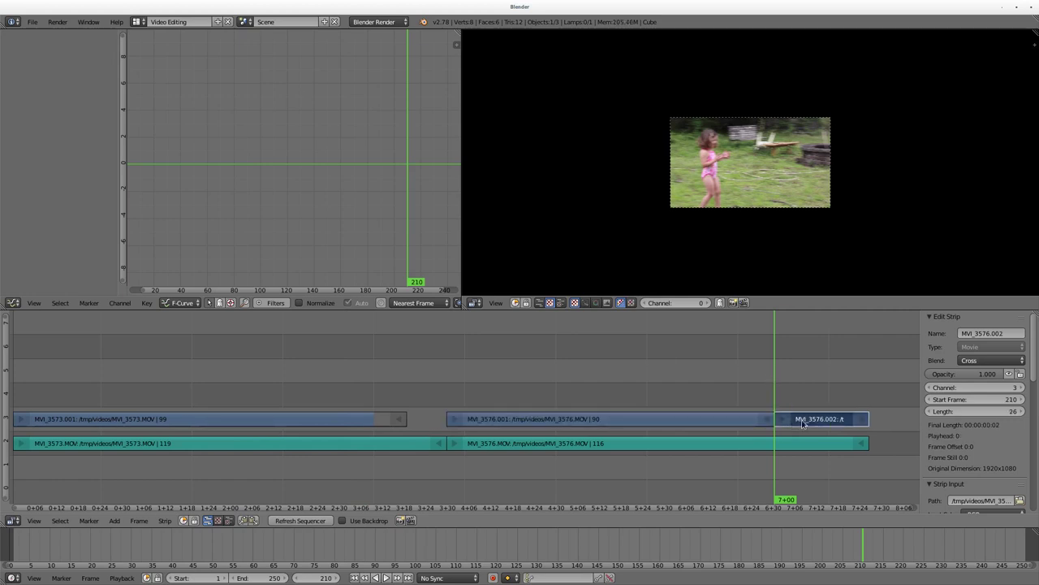
drag(802, 422, 820, 376)
Step: Extend the end of MVI_3576.001 as a freeze frame out to frame 231
click(767, 418)
key(g)
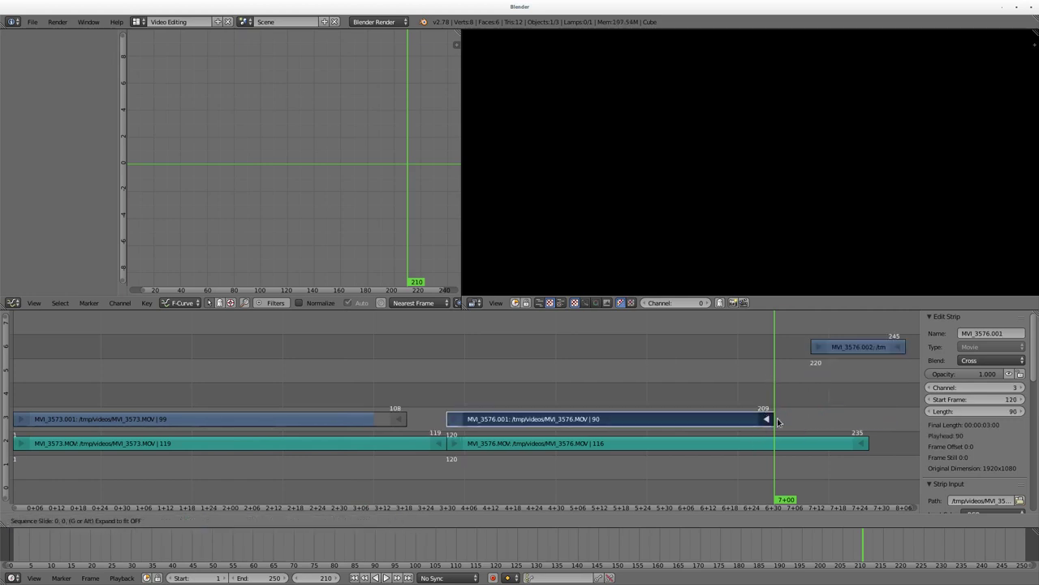
click(845, 419)
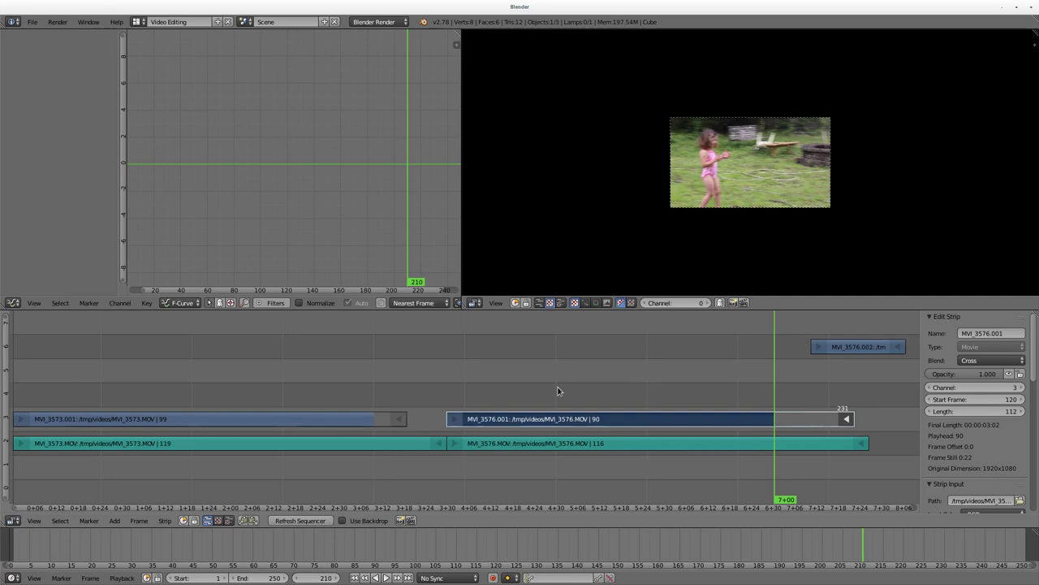
Step: Undo the MVI_3576 cut, then select all strips and choose Erase Strips so the preview goes black
key(ctrl+z)
key(ctrl+z)
key(ctrl+z)
key(ctrl+z)
key(ctrl+z)
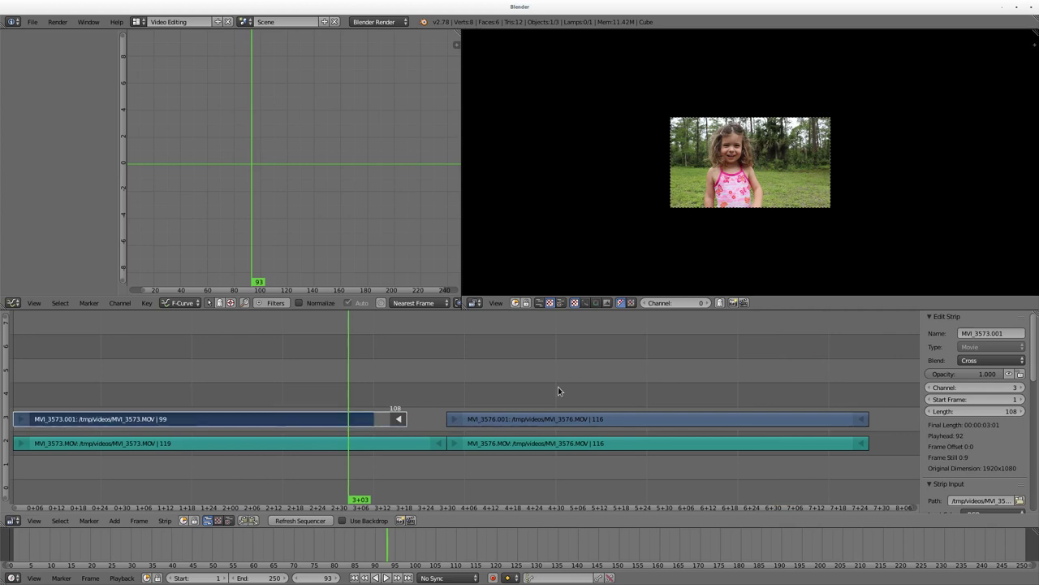
key(a)
key(a)
key(x)
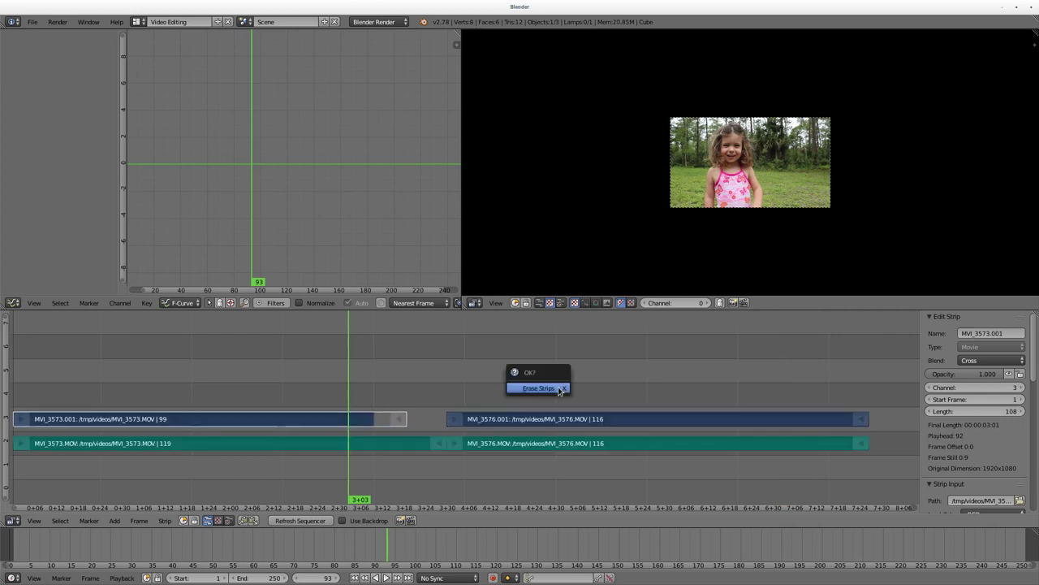
click(540, 388)
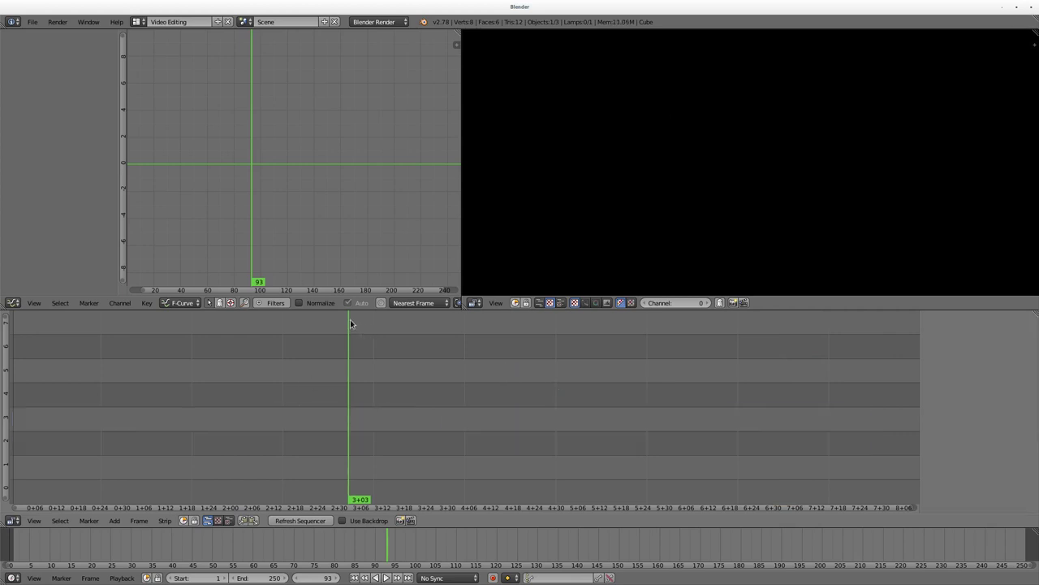
Step: Add MVI_3573.MOV from /tmp/videos as a movie strip with sound on channel 1 at frame 93
click(114, 521)
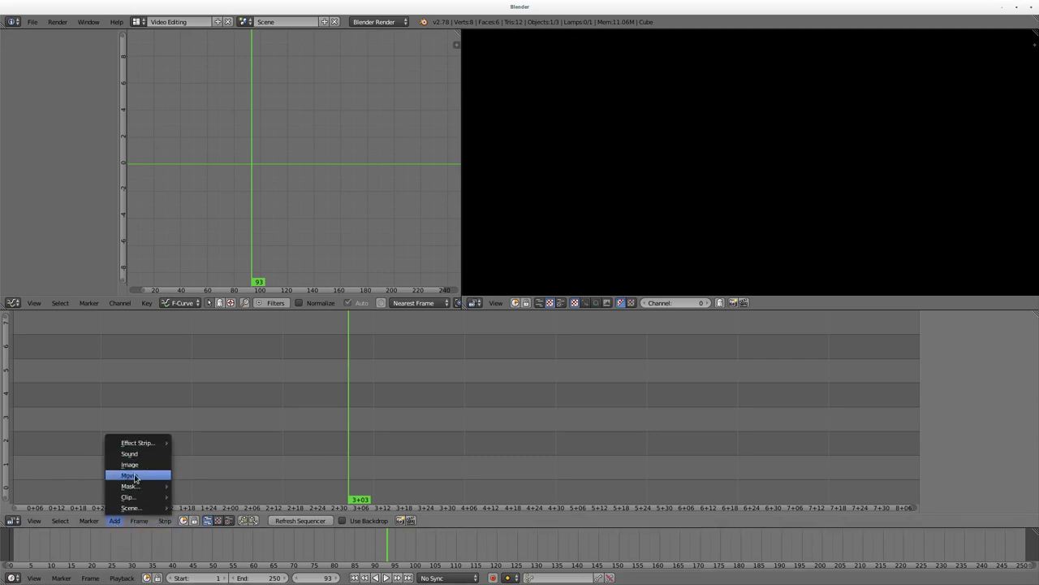
click(134, 477)
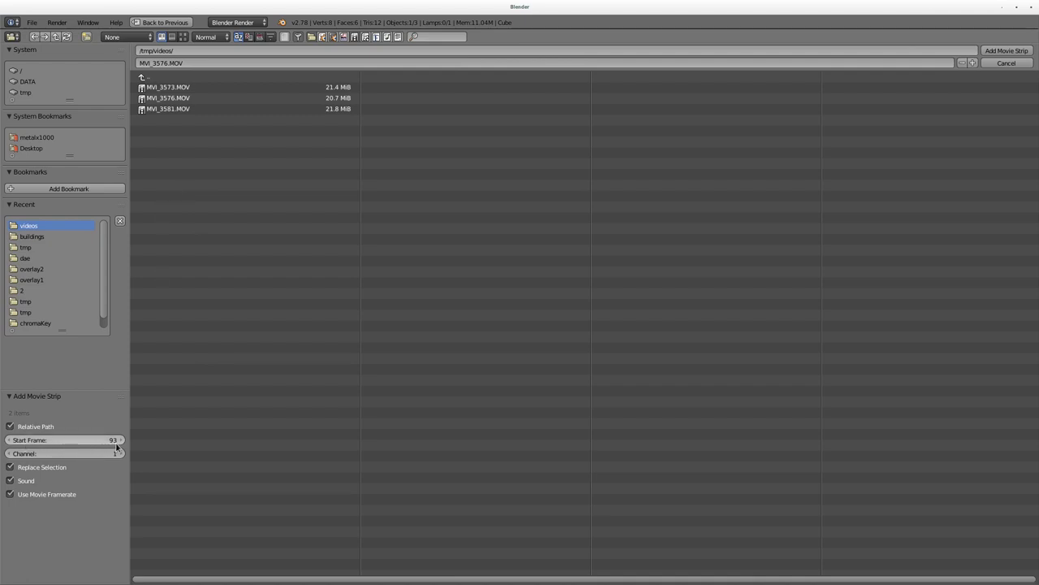
click(166, 88)
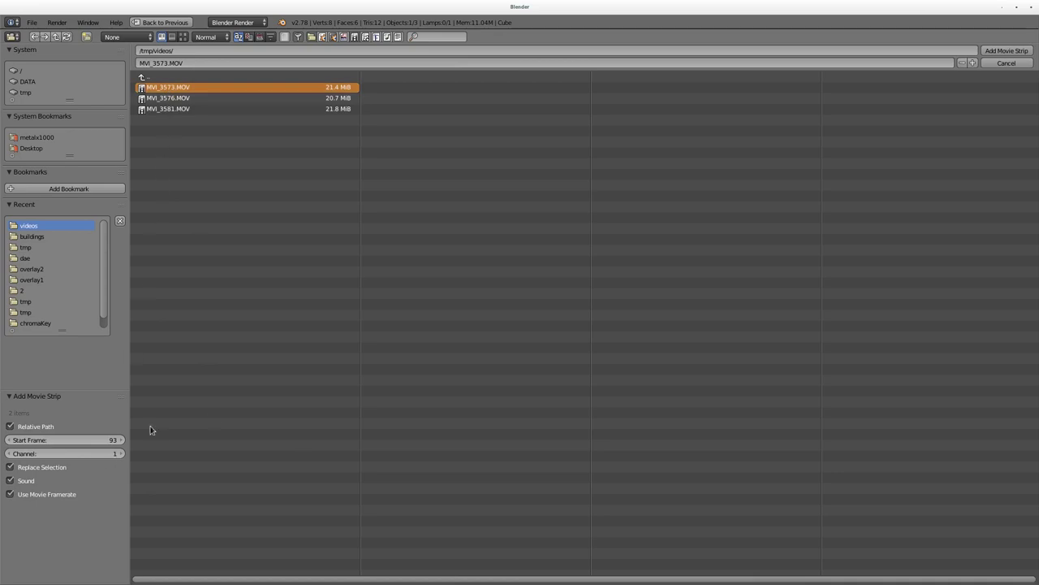
click(1006, 51)
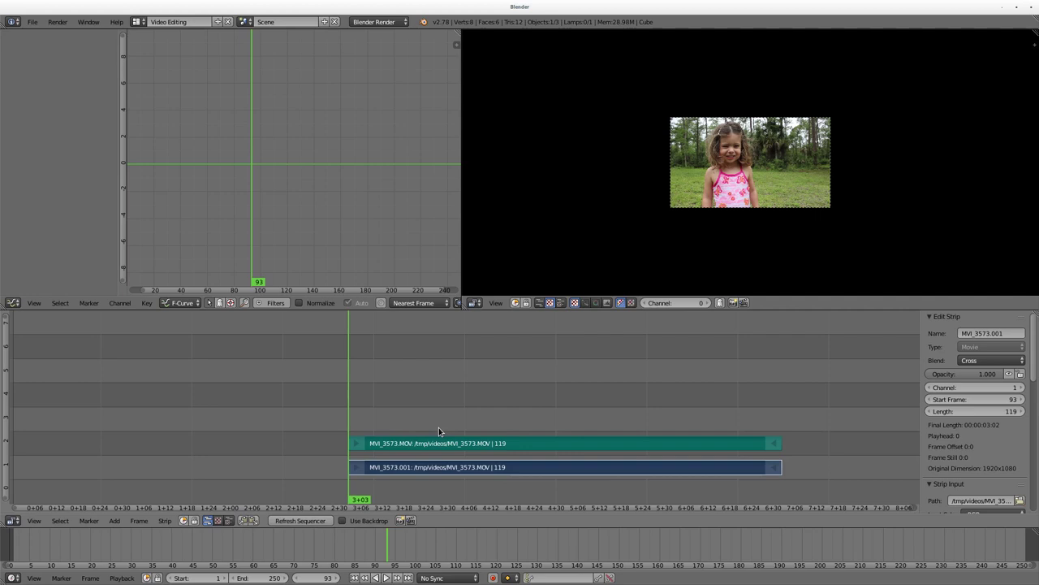
Step: Slide both MVI_3573 strips through several trial positions, finally dropping them to start at frame 60
key(g)
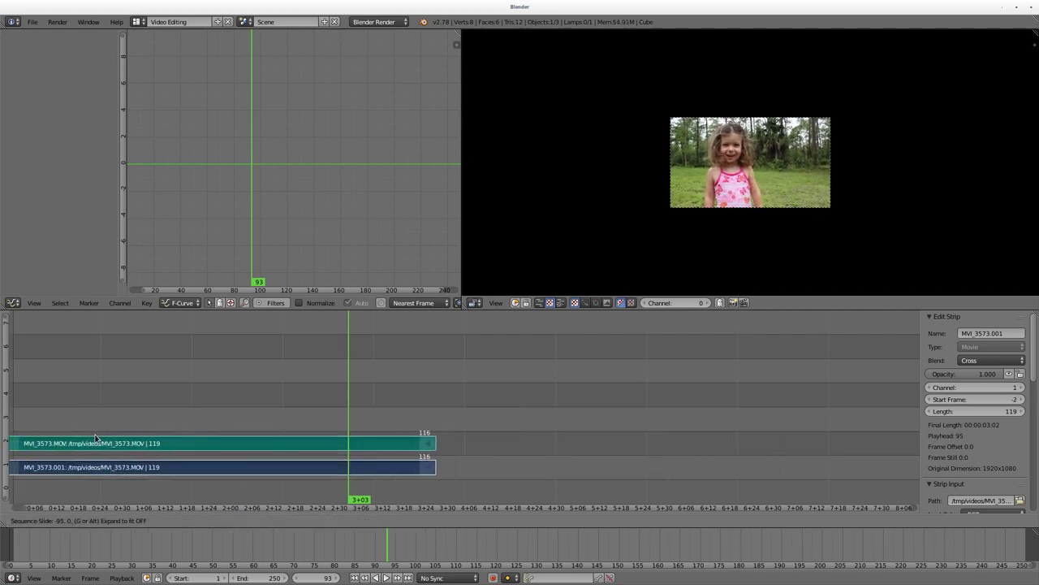
click(15, 427)
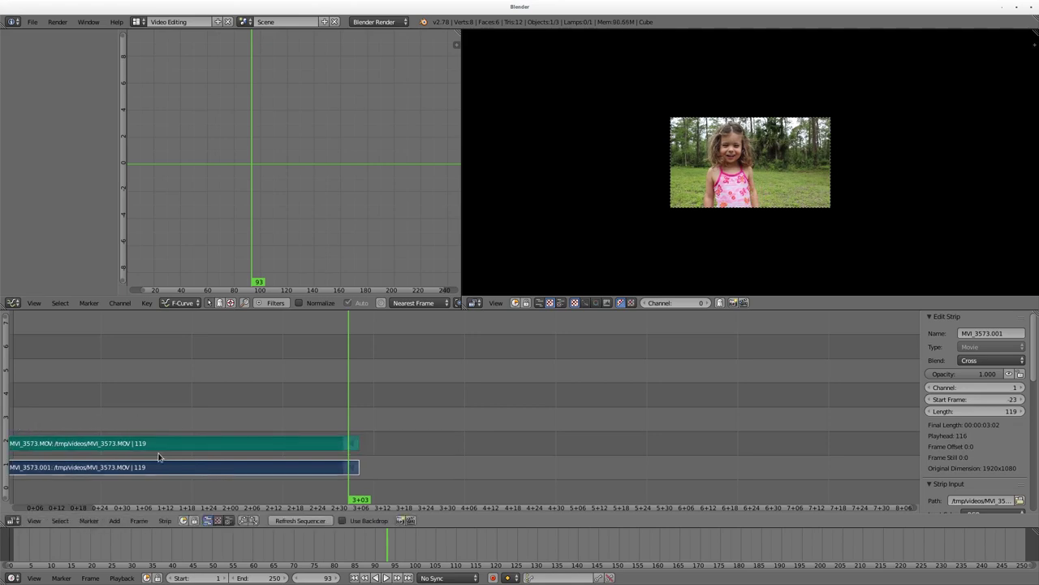
key(g)
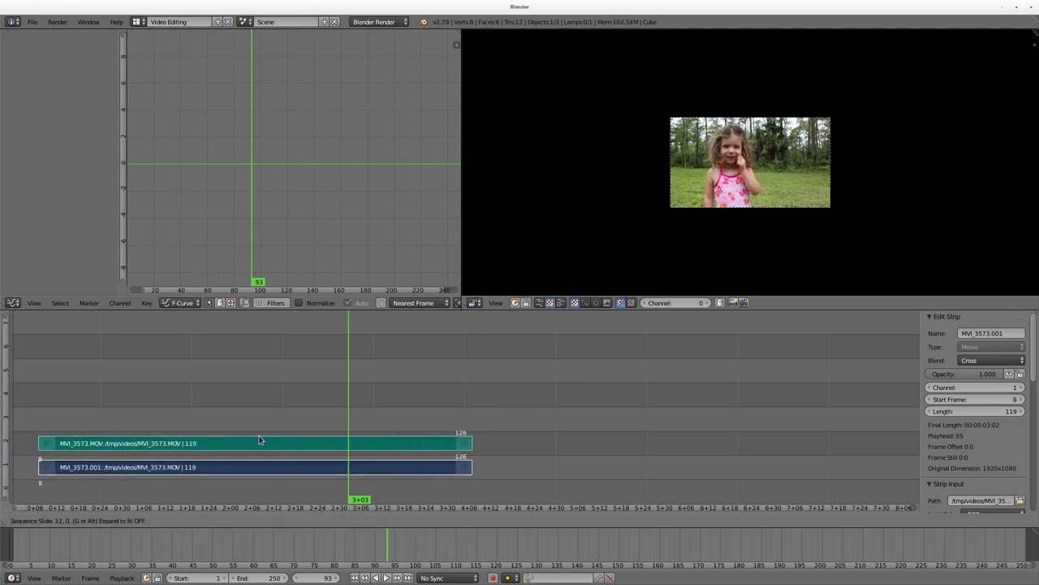
click(244, 436)
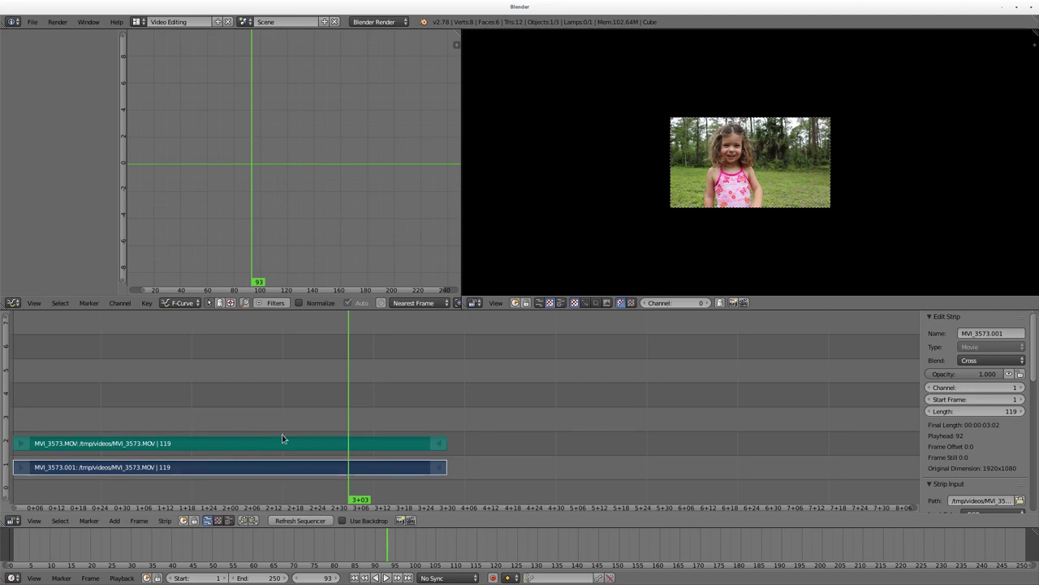
key(g)
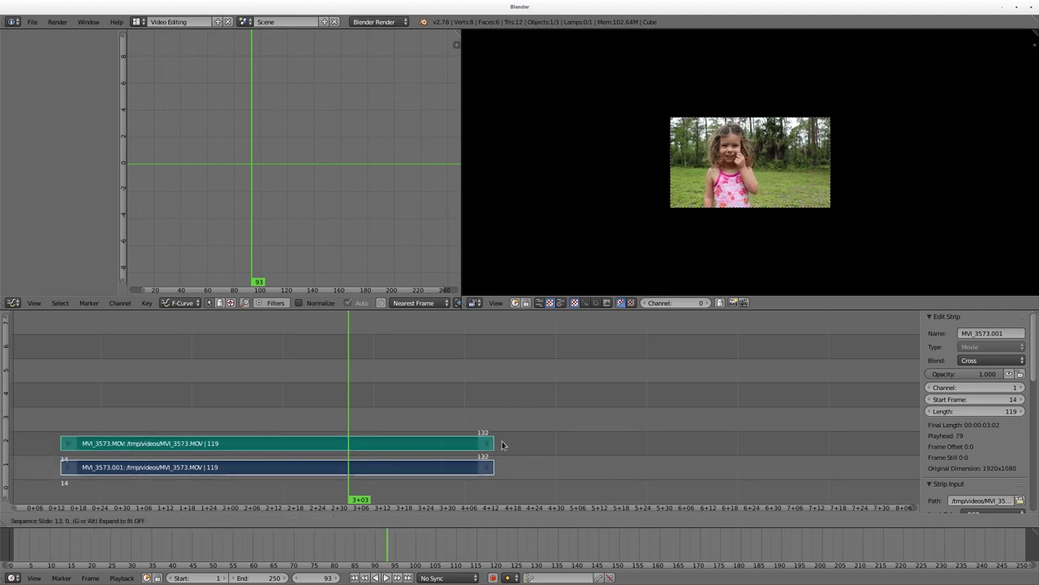
click(669, 444)
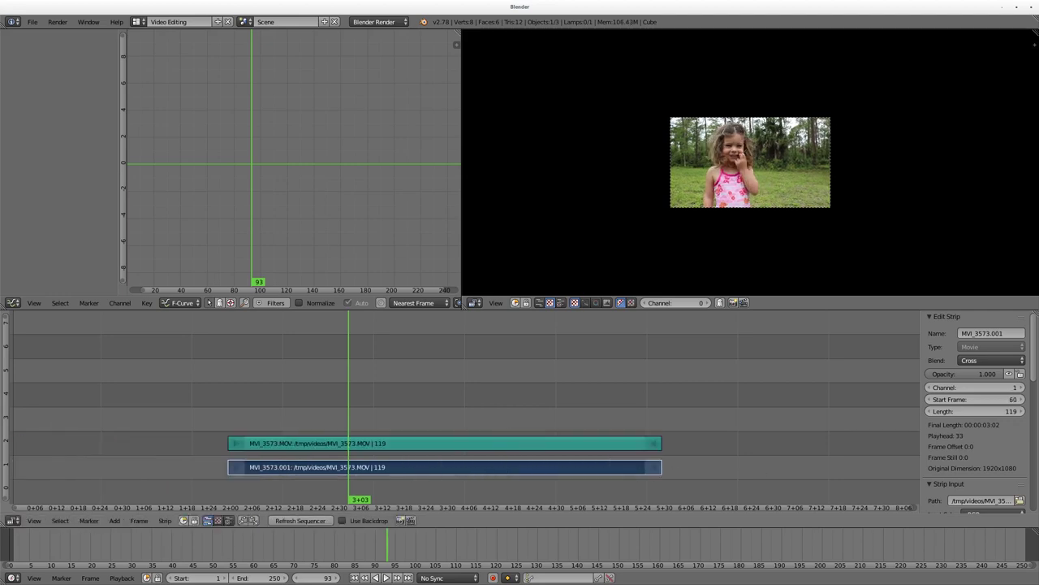
Step: In Edit Strip, set Start Frame 1 for MVI_3573.001 and for its MVI_3573.MOV sound strip
click(1005, 400)
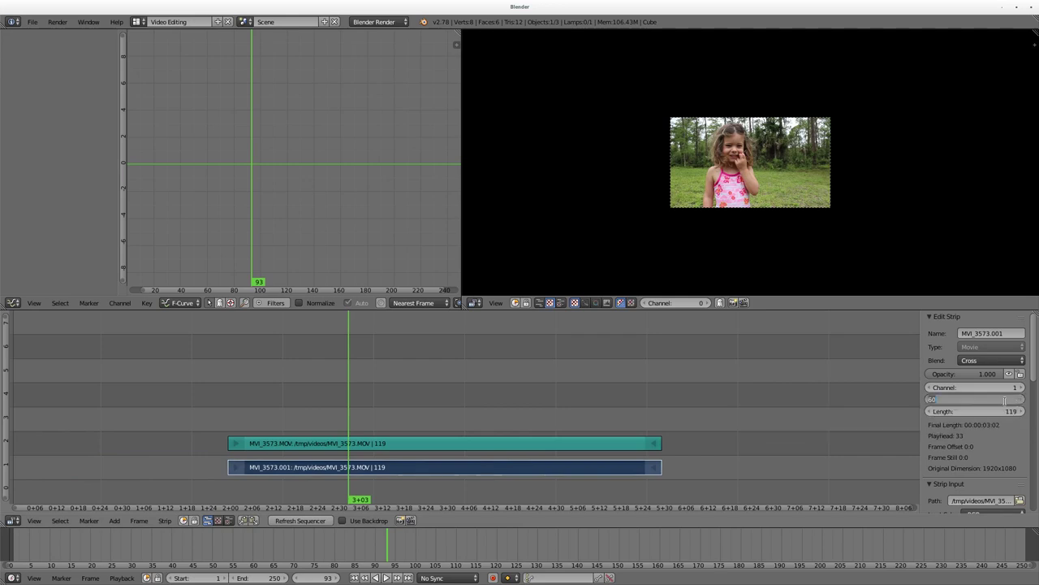
text(1)
key(Return)
click(560, 445)
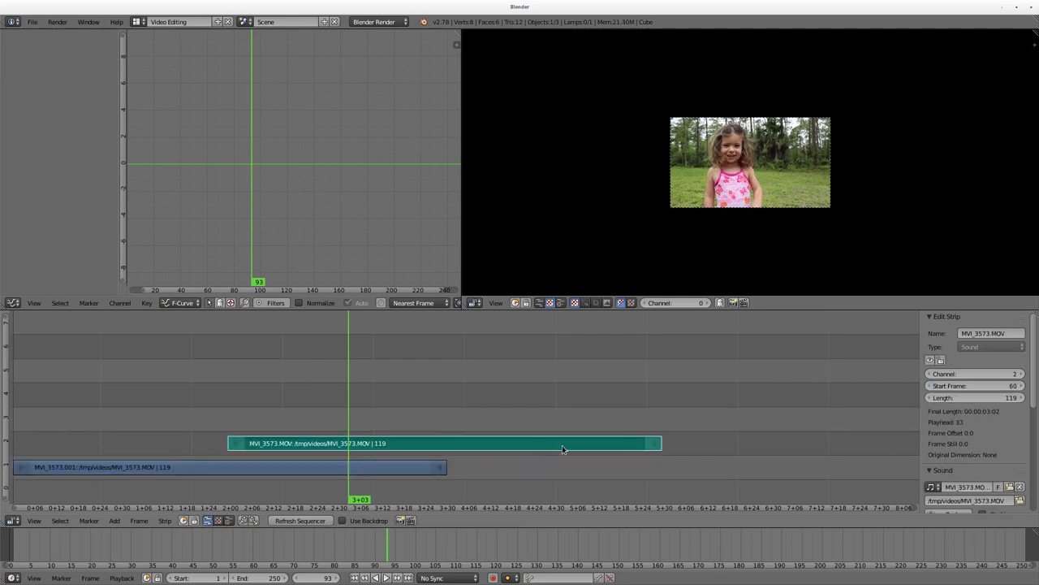
click(1010, 386)
text(1)
key(Return)
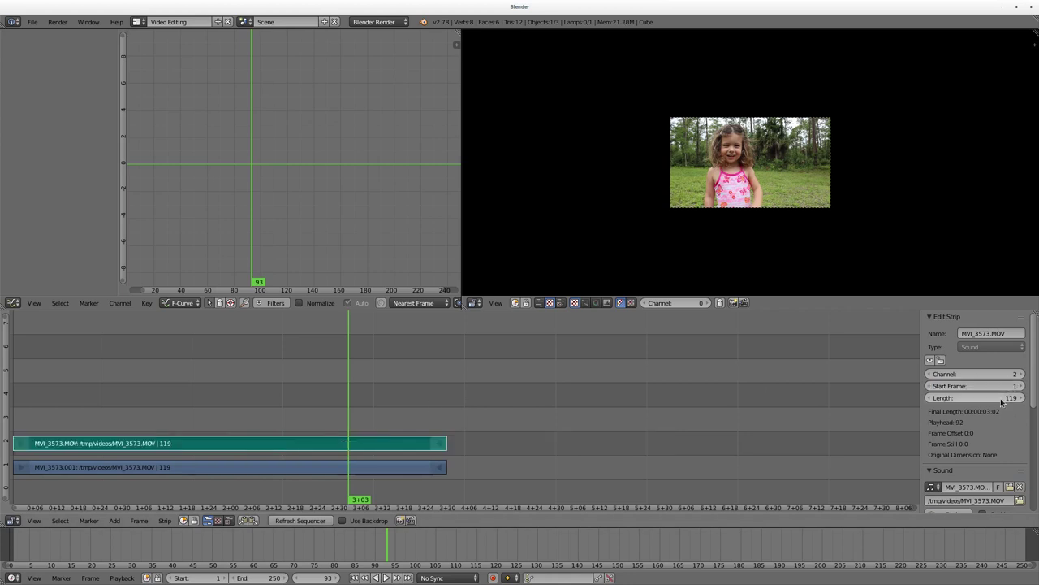
scroll(979, 425, down, 3)
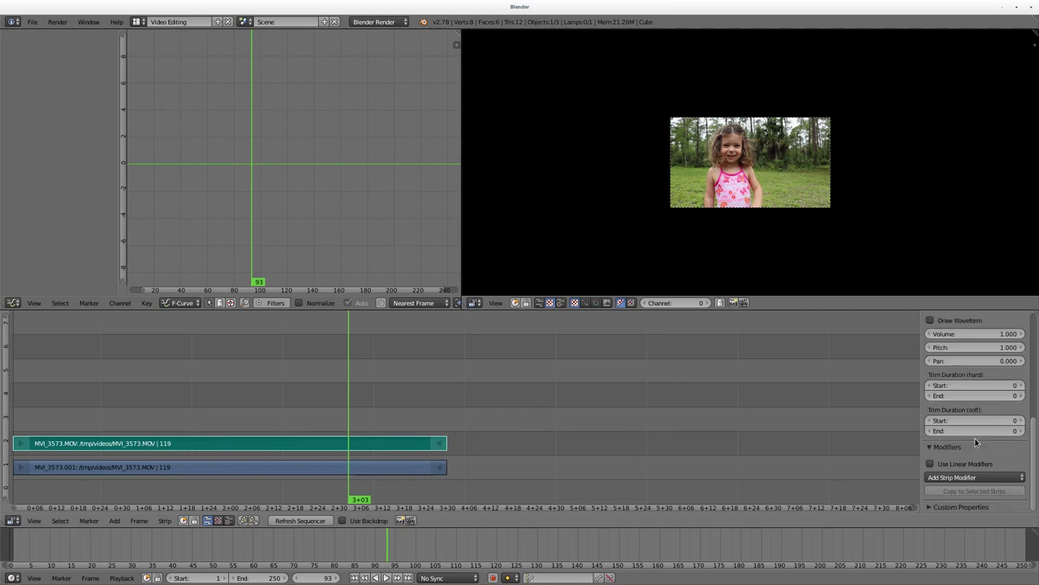
scroll(976, 441, up, 3)
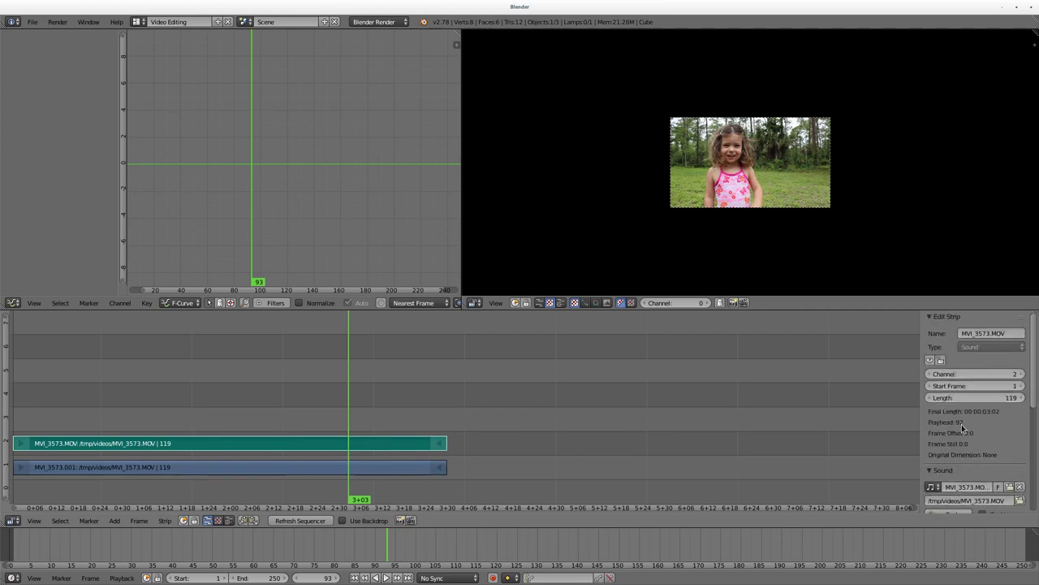
scroll(962, 424, down, 5)
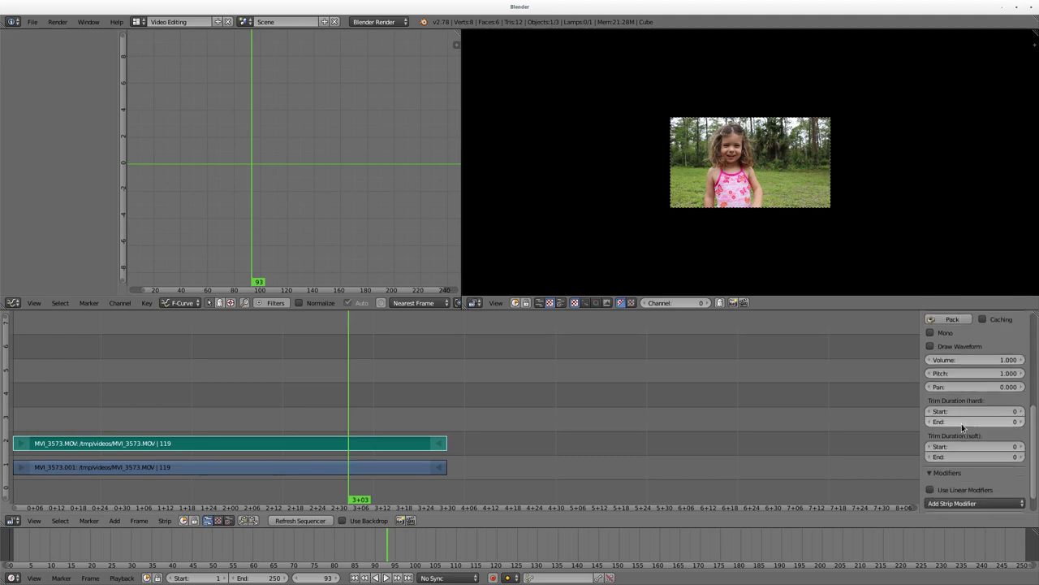